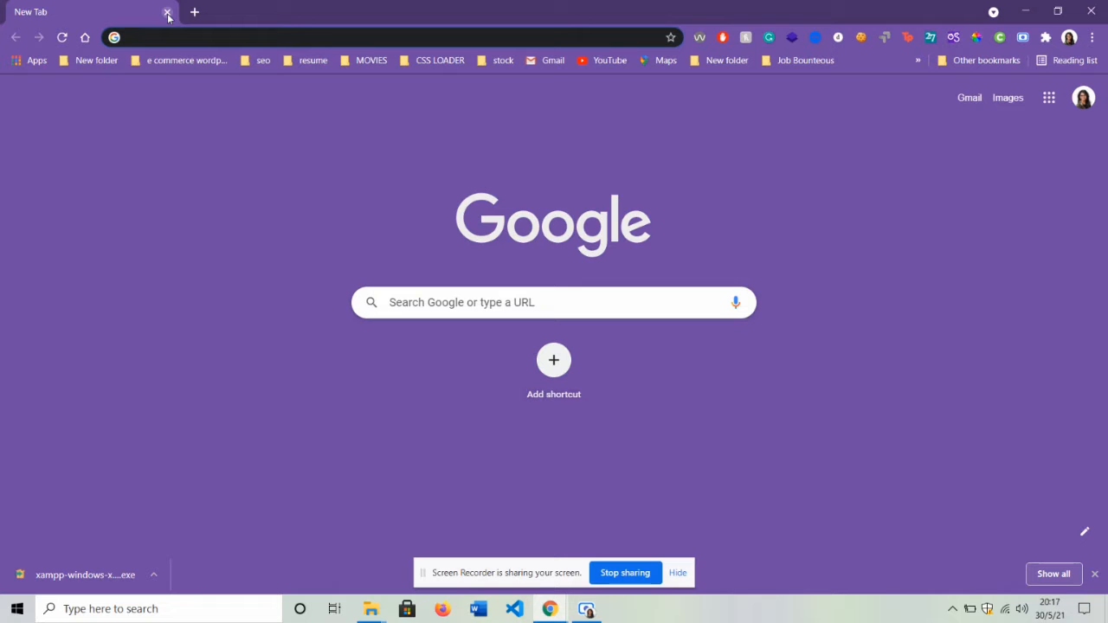
- Search Google for 'download xampp' and download the 64-bit XAMPP 8.0.6 Windows installer from Apache Friends
text(down)
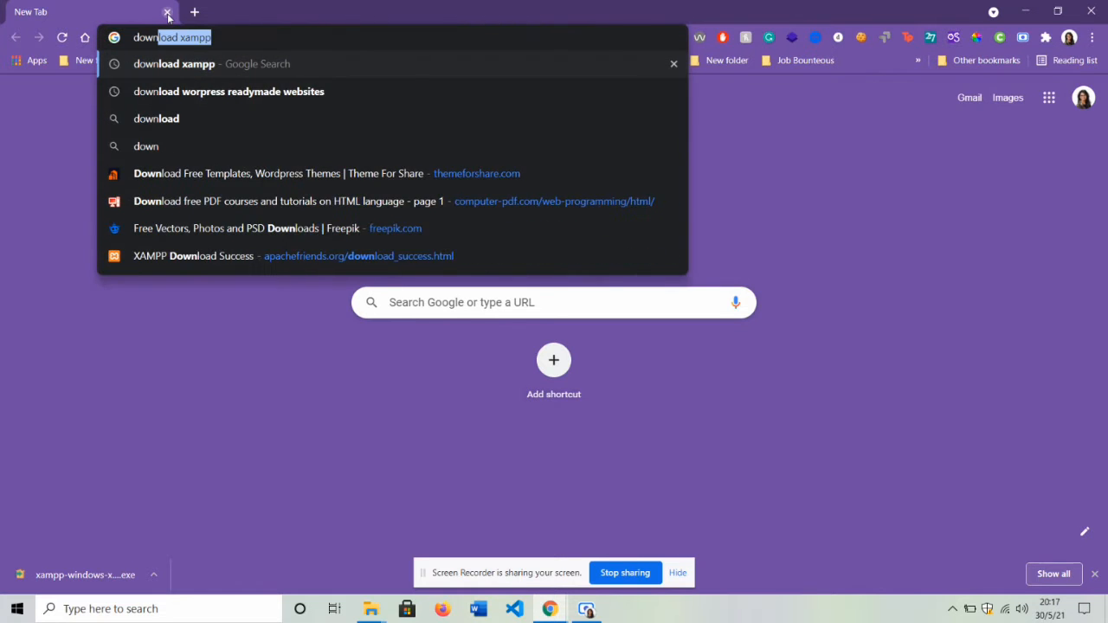
text(load xampp)
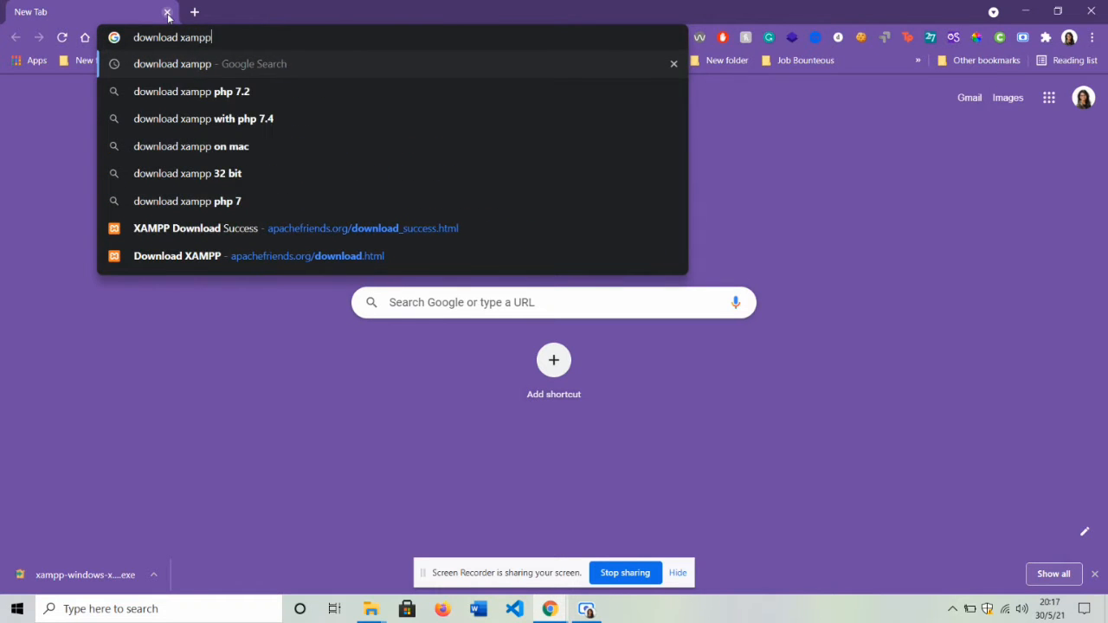
key(Return)
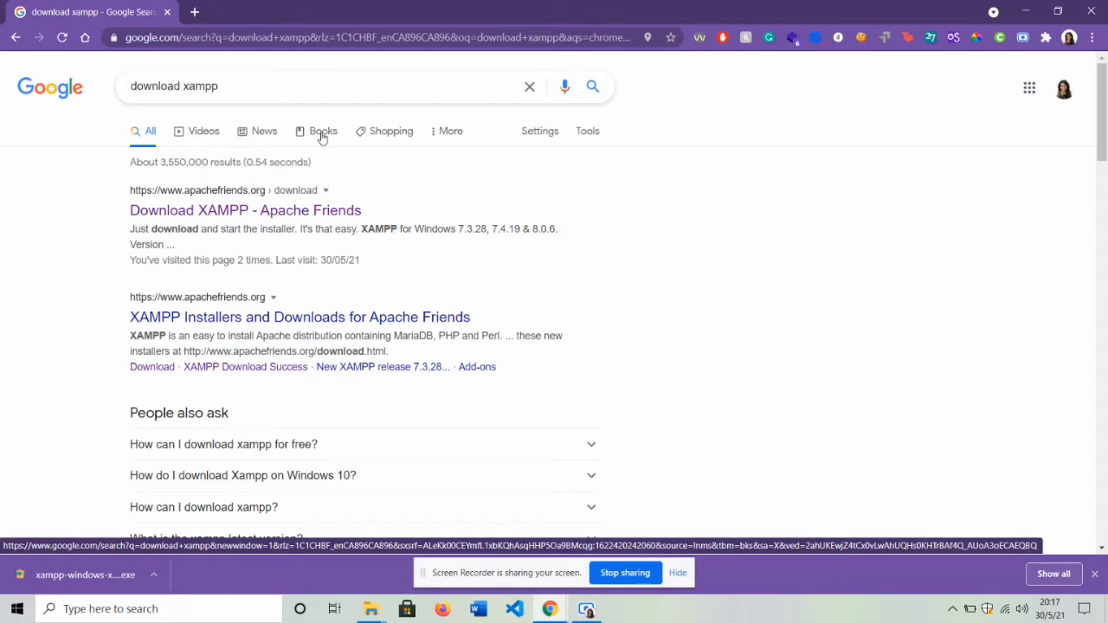
click(279, 210)
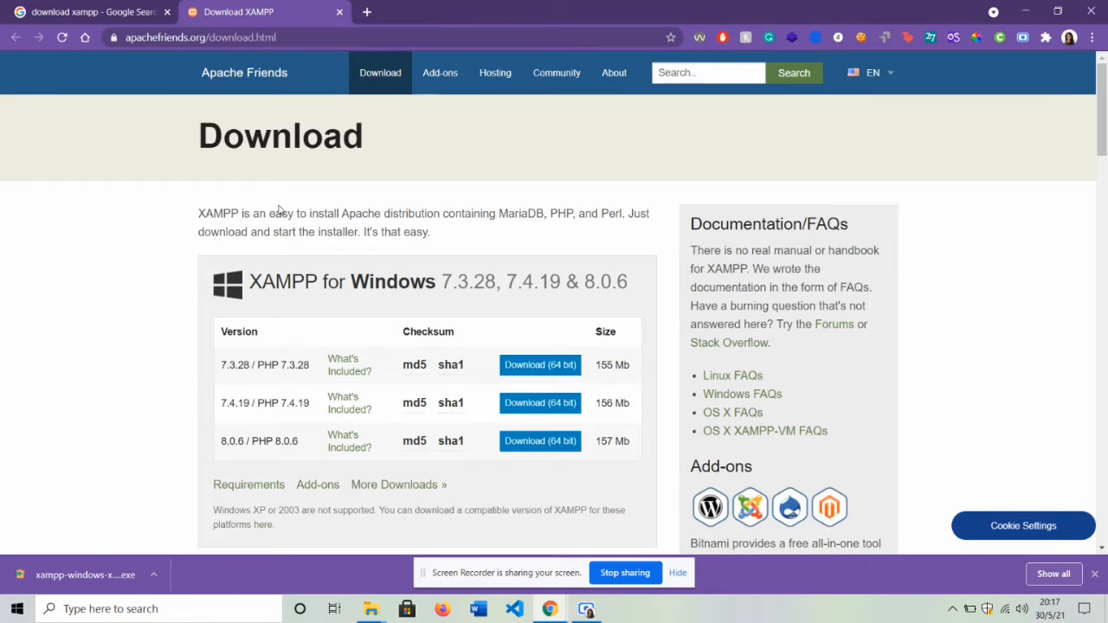
scroll(662, 216, down, 2)
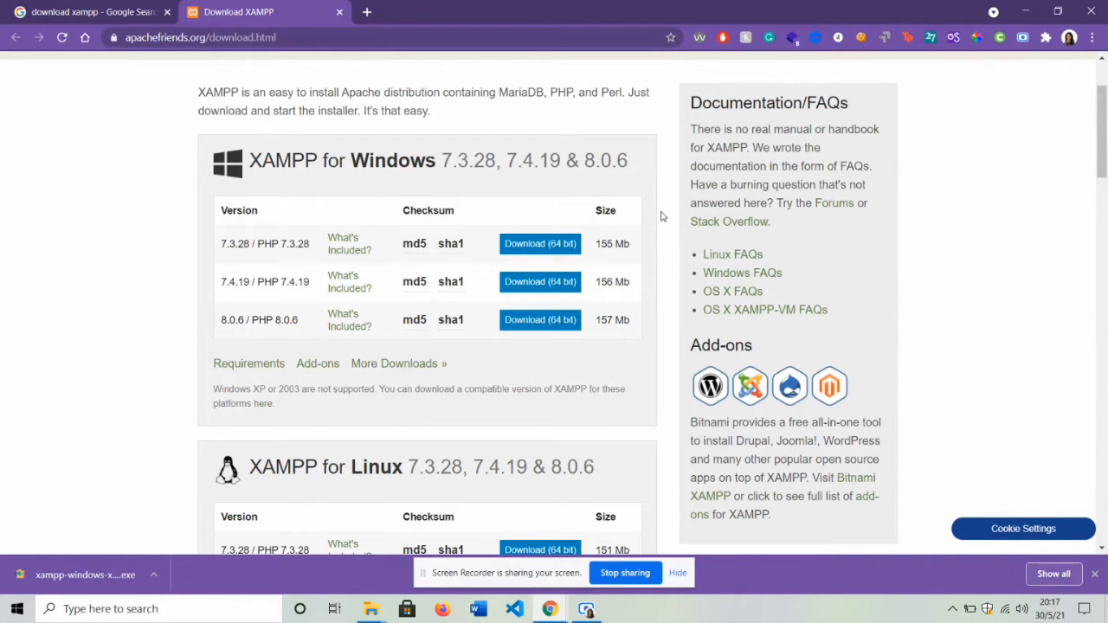
click(539, 321)
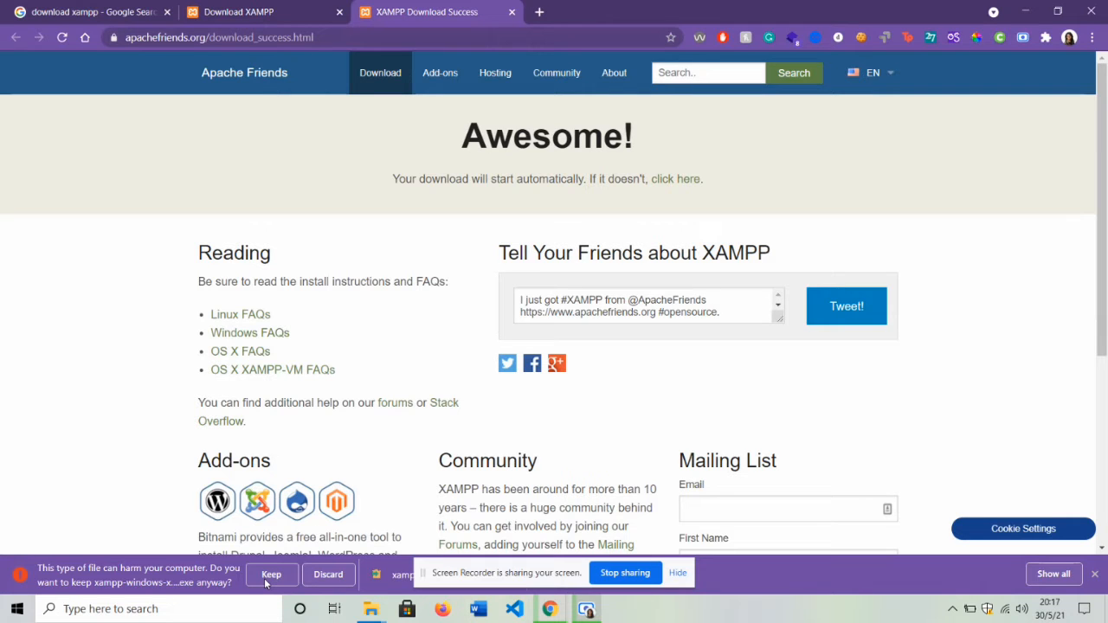
- Keep the downloaded XAMPP installer and launch it from the Downloads folder
click(264, 578)
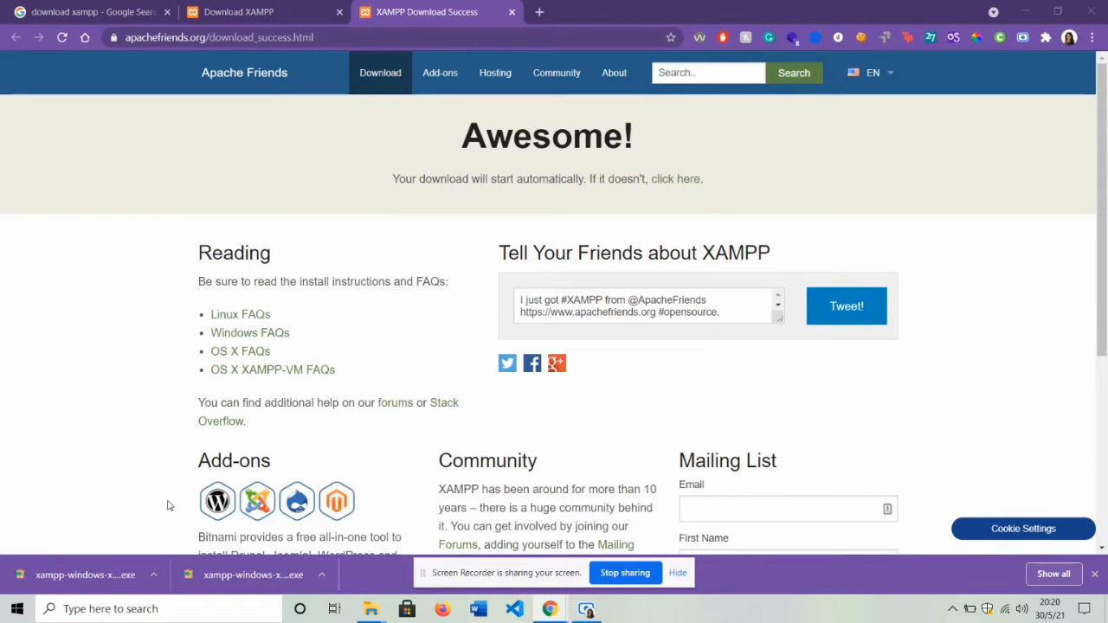
click(154, 574)
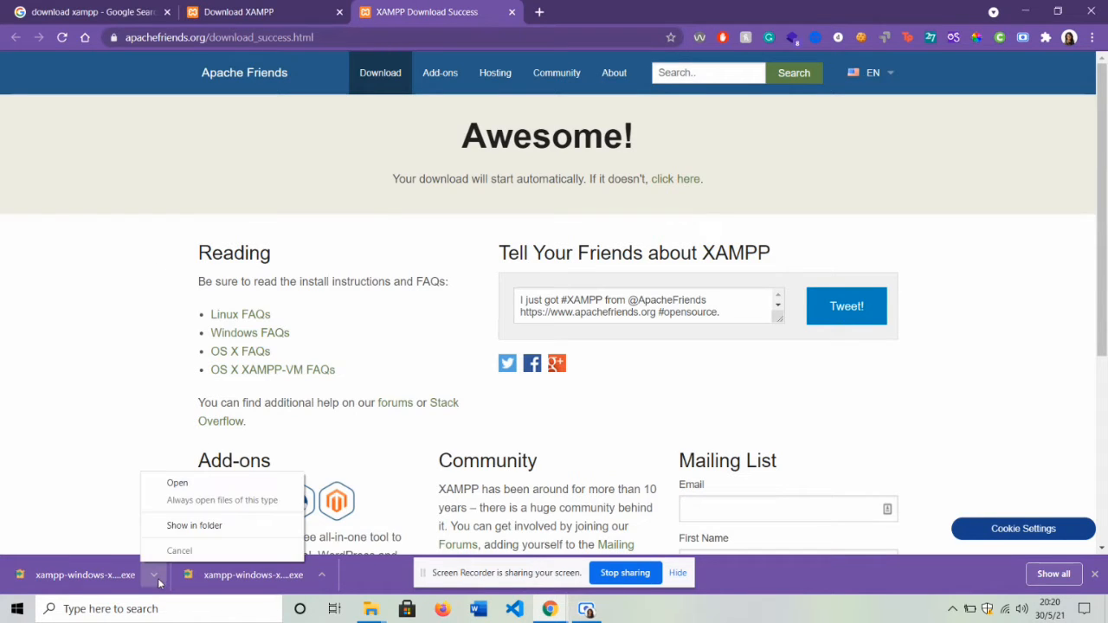
click(216, 527)
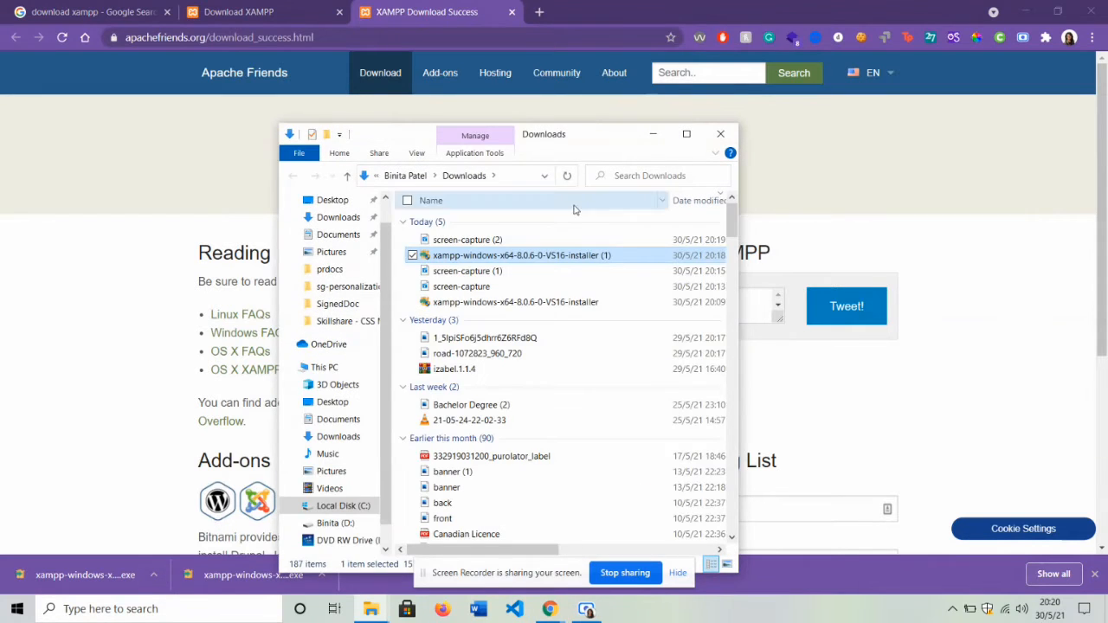
double_click(538, 255)
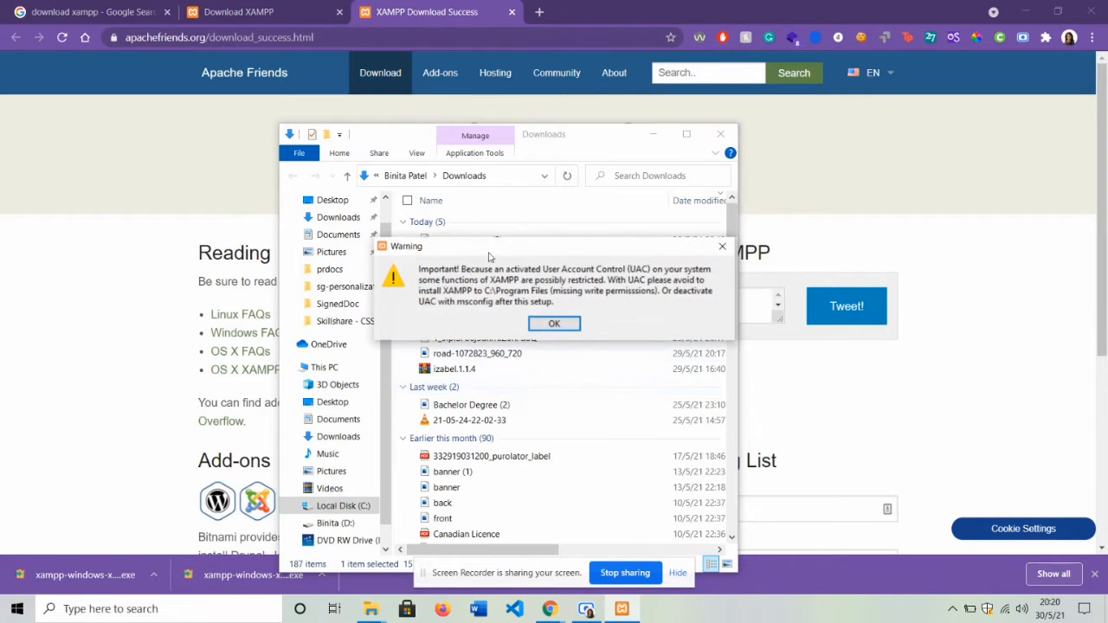
- Dismiss the UAC warning, then accept the default components, the C:\xampp folder and English
click(555, 326)
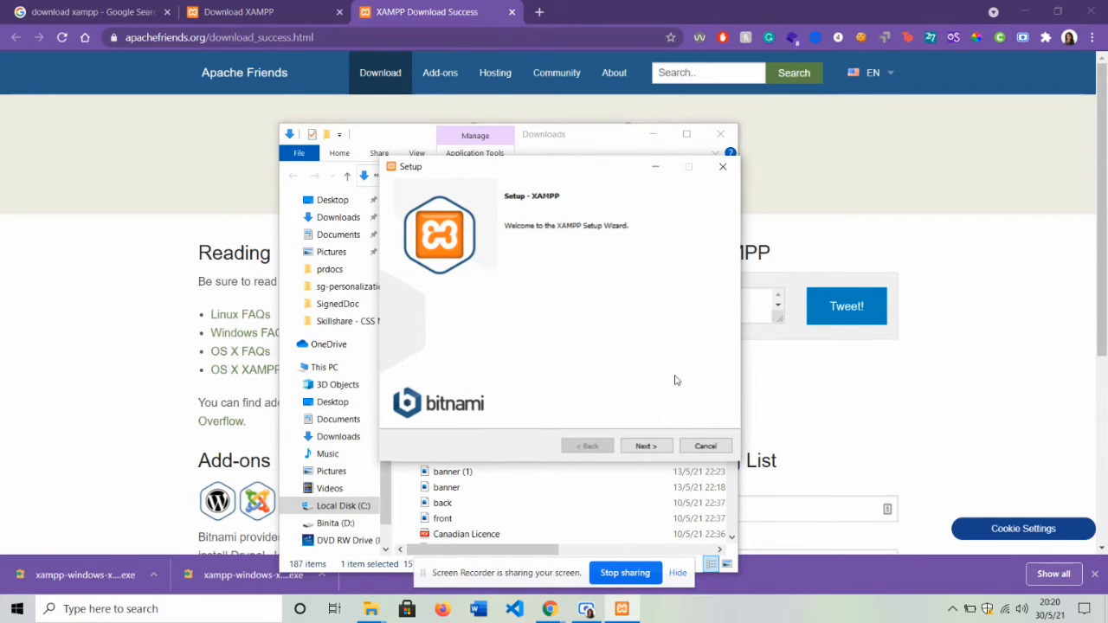
click(645, 446)
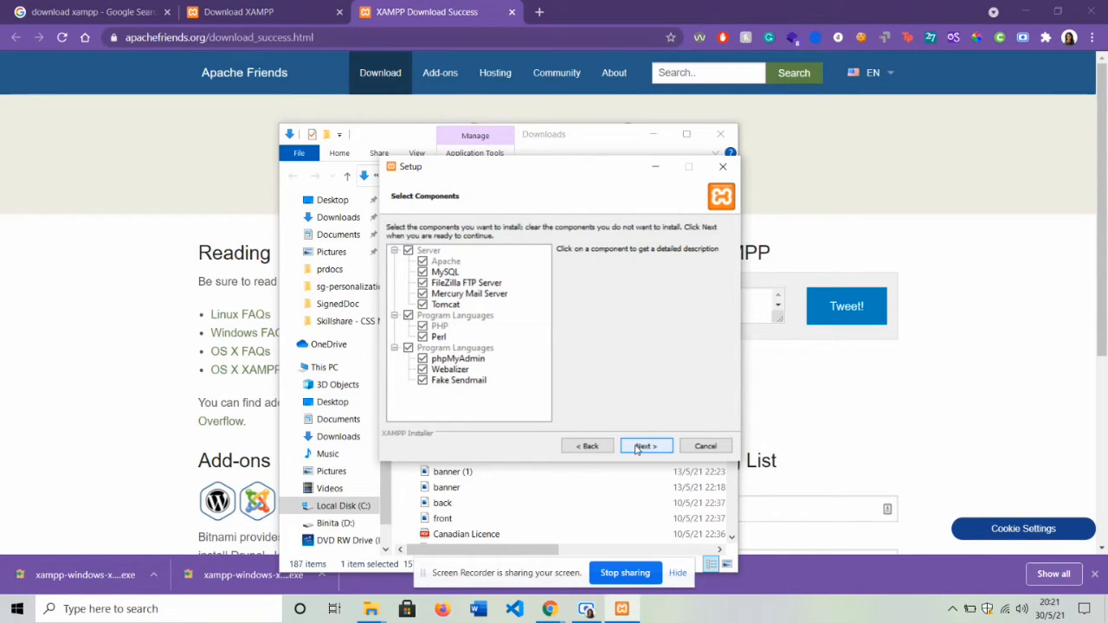
click(645, 446)
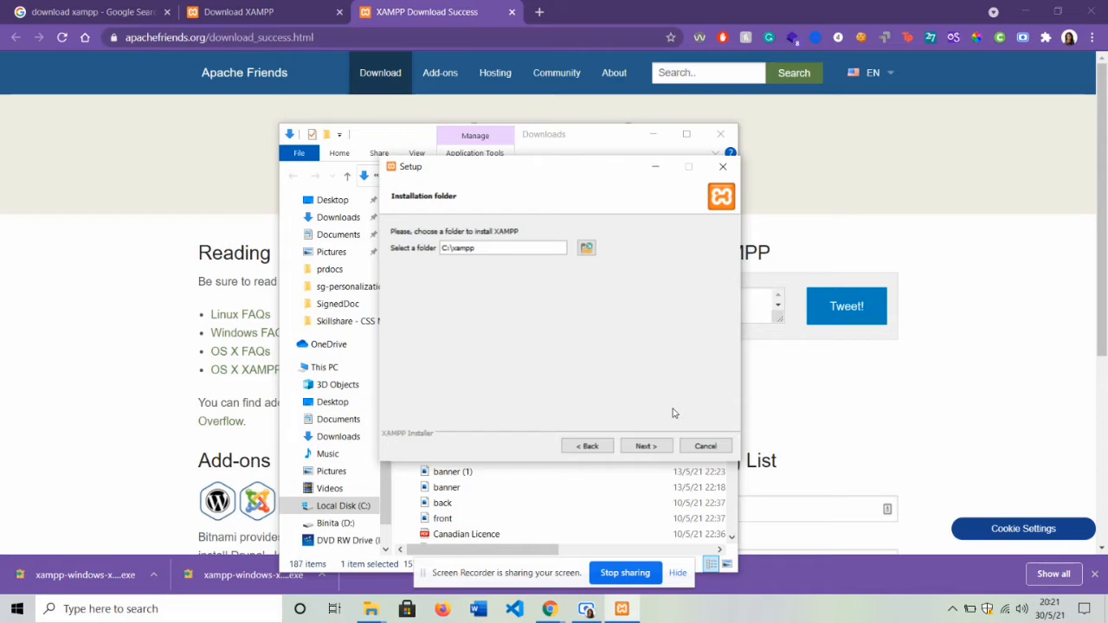
click(650, 448)
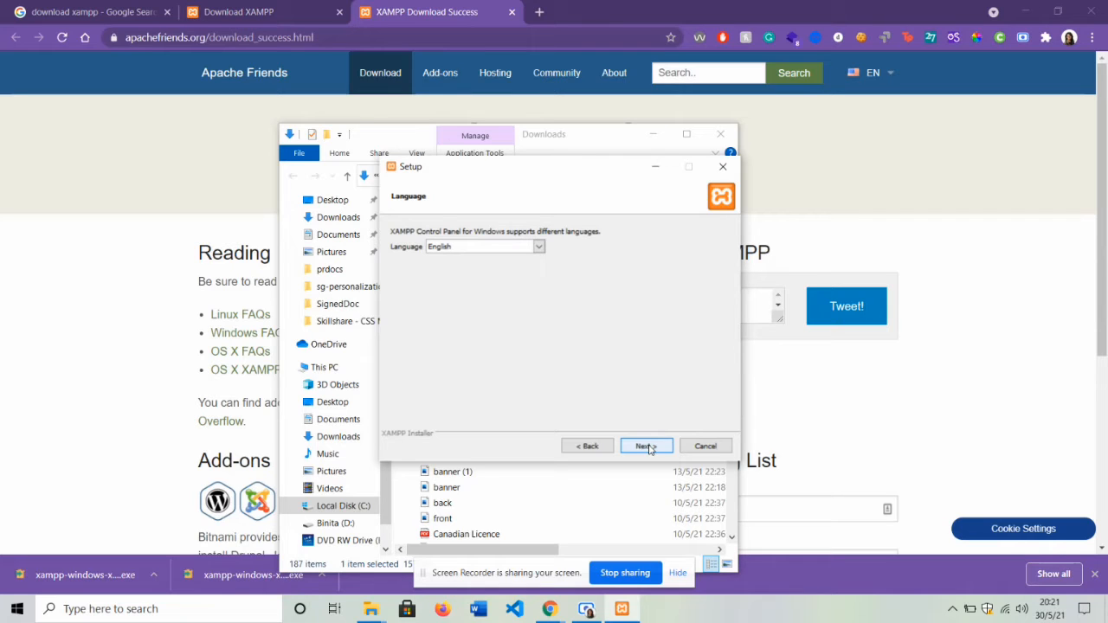
click(650, 449)
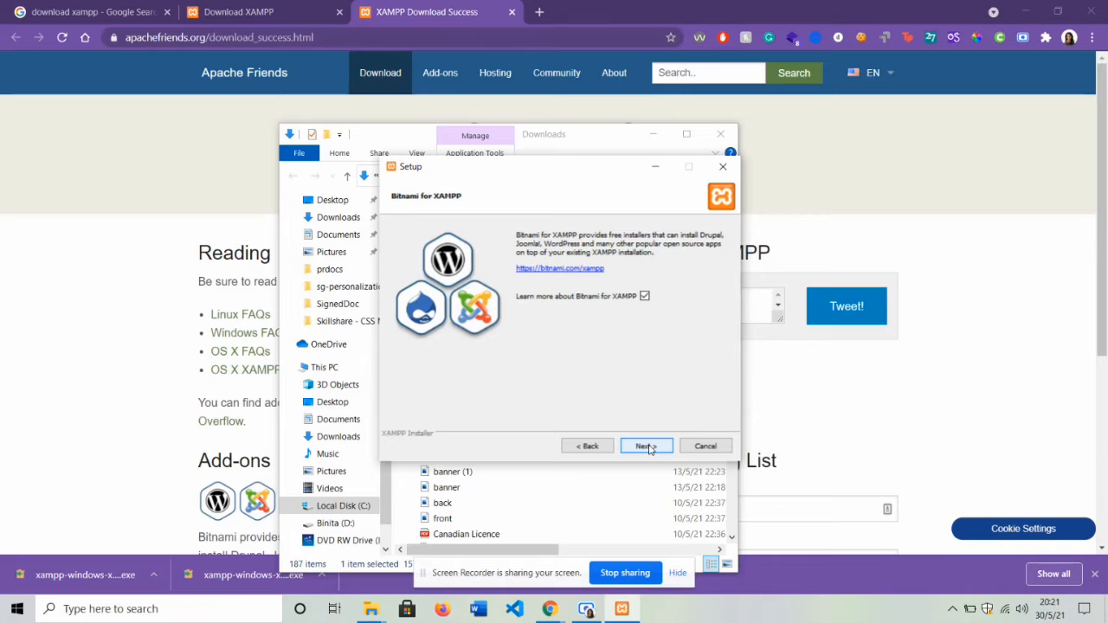
click(647, 446)
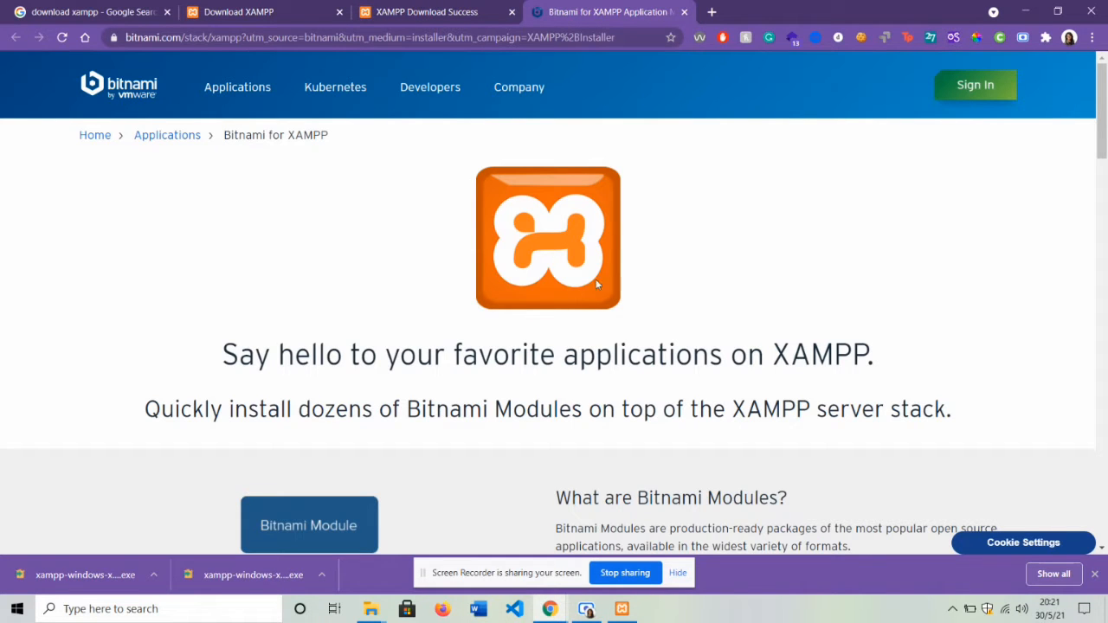
- Run the XAMPP installation from Ready to Install and finish the setup wizard
click(622, 608)
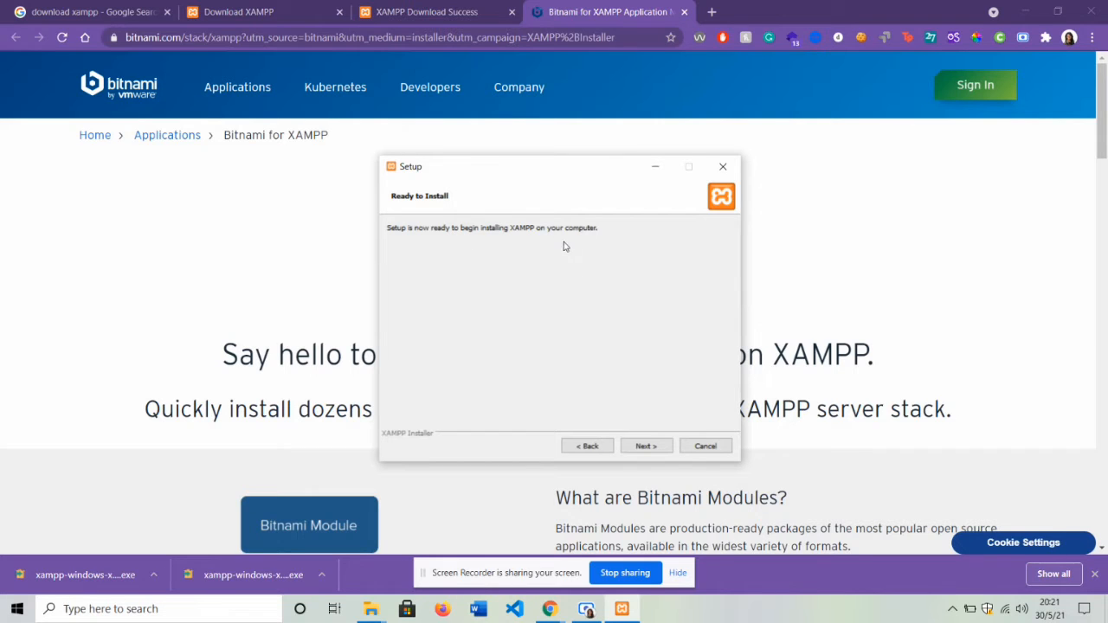
click(645, 447)
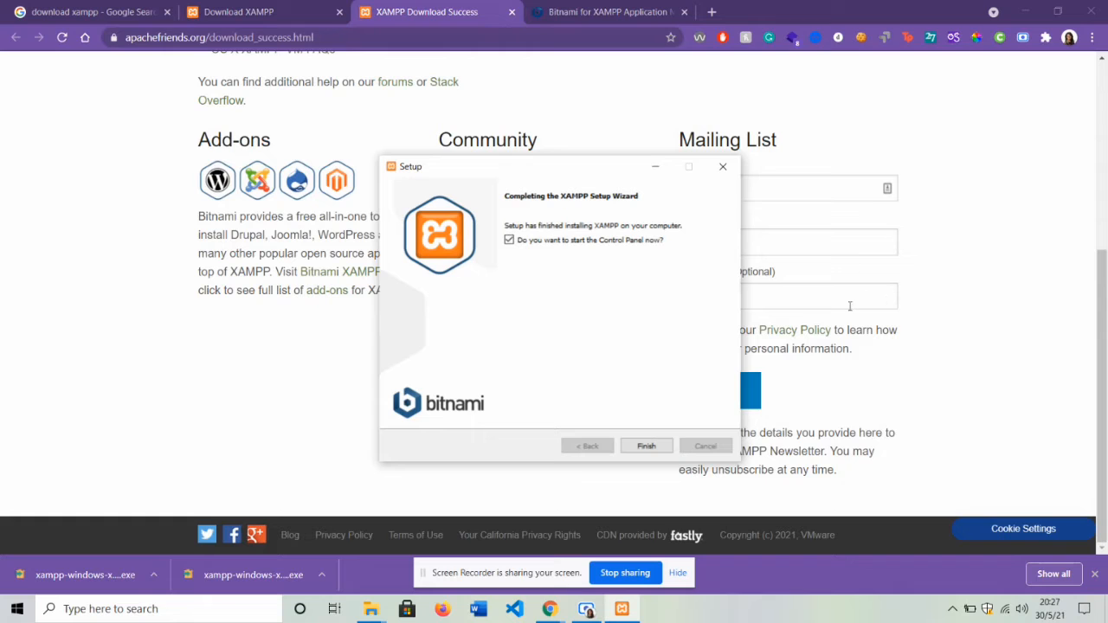
click(655, 445)
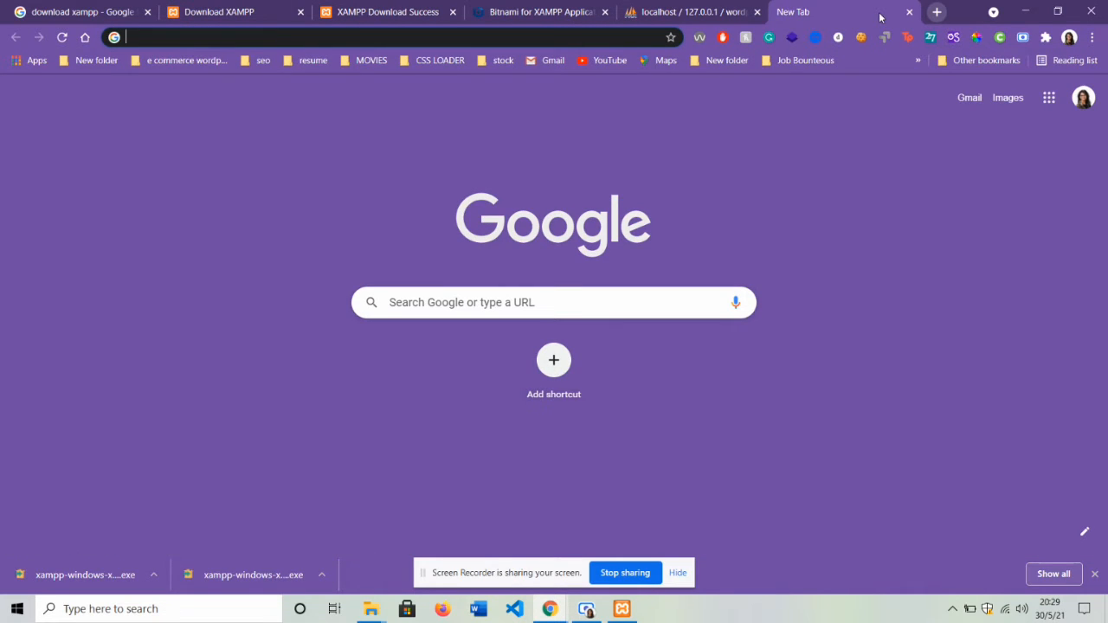
- Search Google for 'download wordpress' and open the WordPress.org English (Canada) download page
text(down)
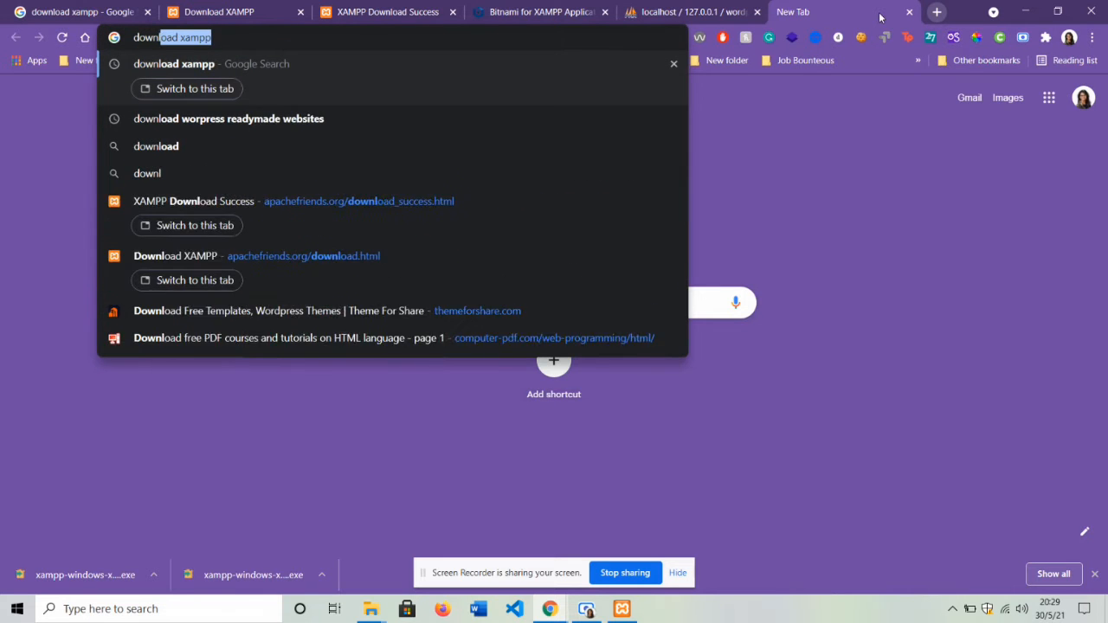
text(load wordpress')
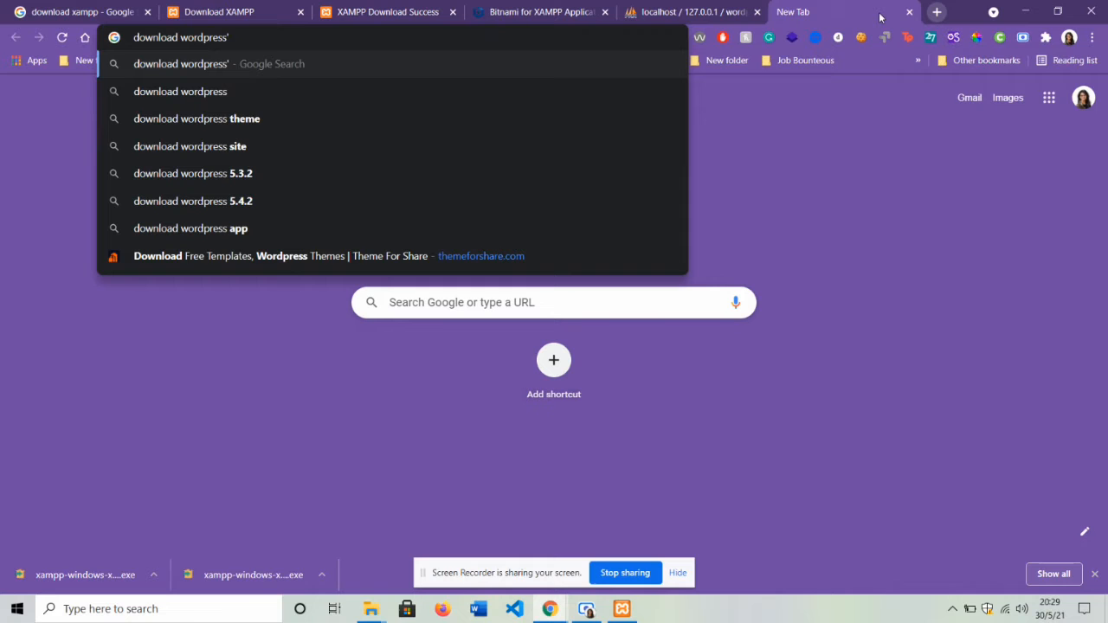
key(BackSpace)
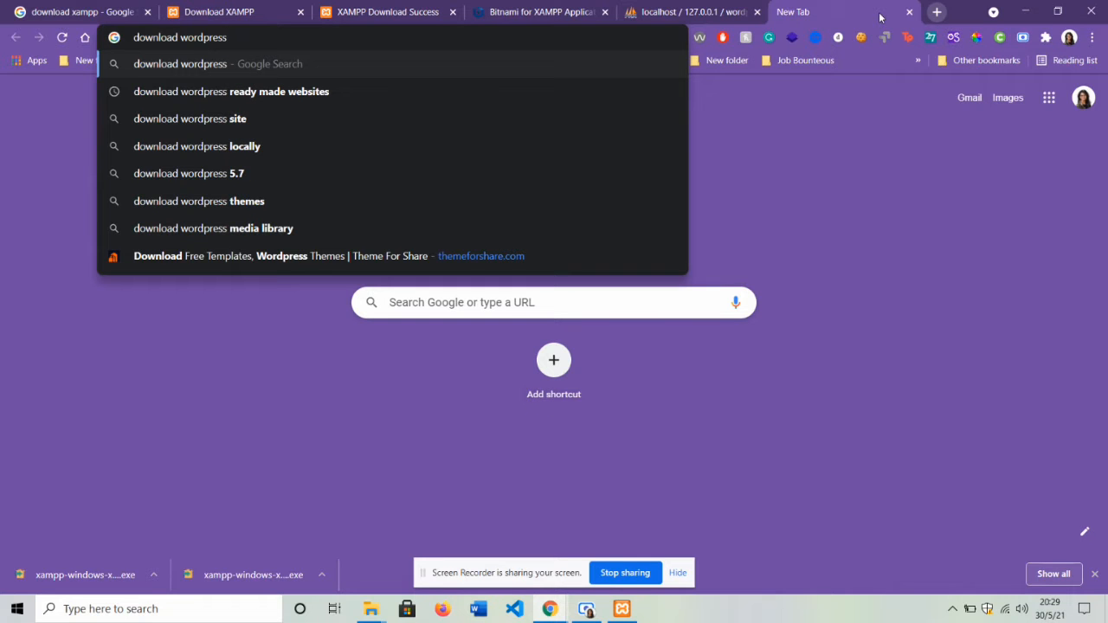
key(Return)
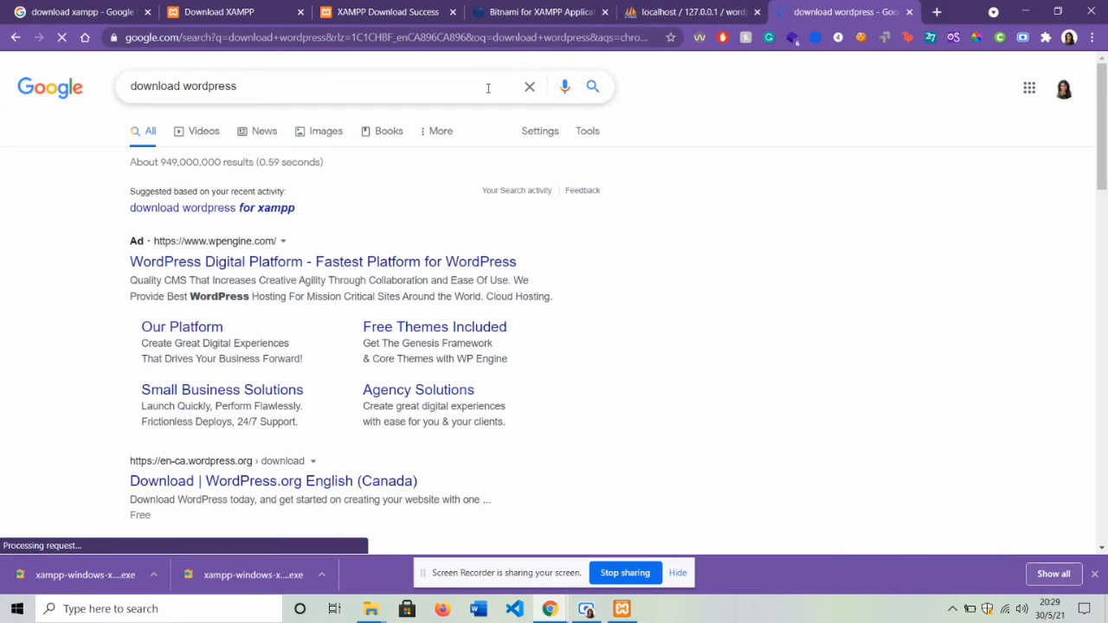
scroll(338, 292, down, 3)
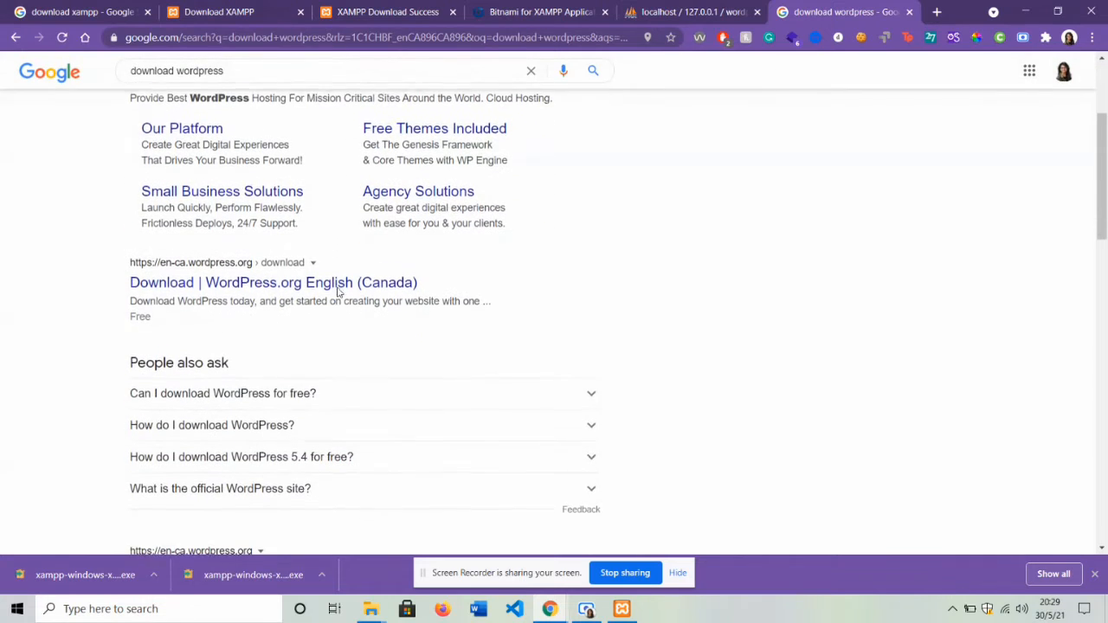
click(338, 284)
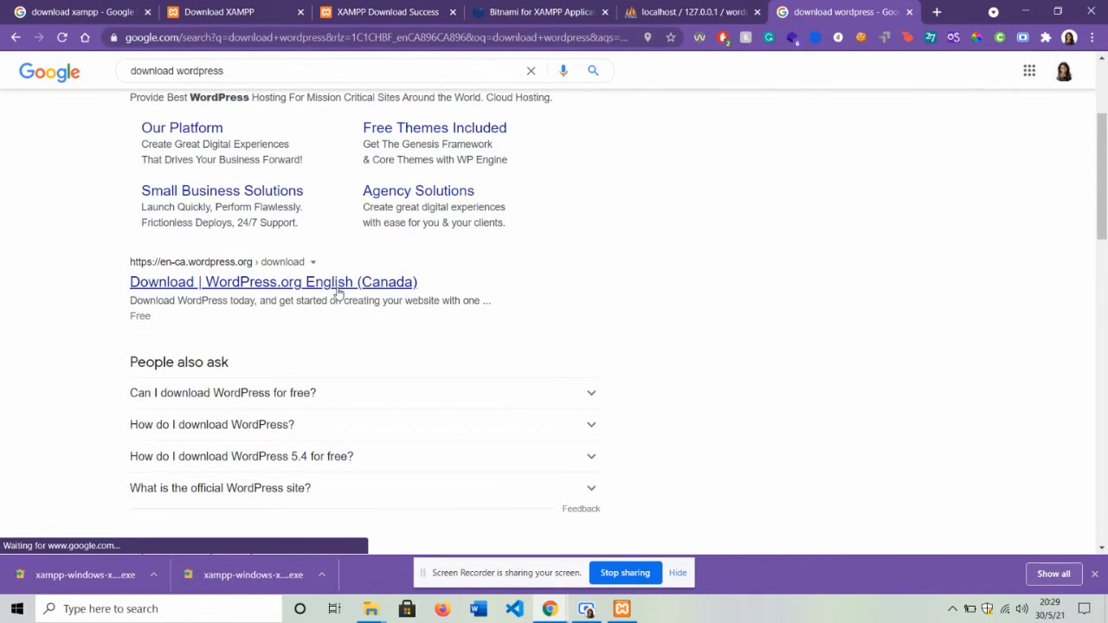
scroll(339, 292, down, 3)
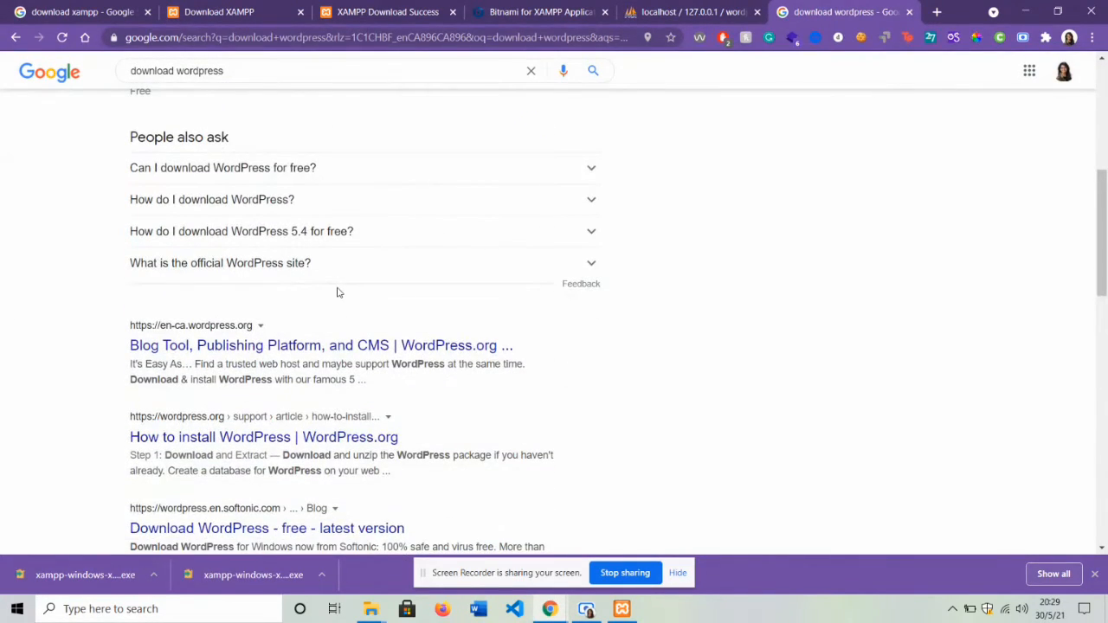
scroll(338, 292, up, 4)
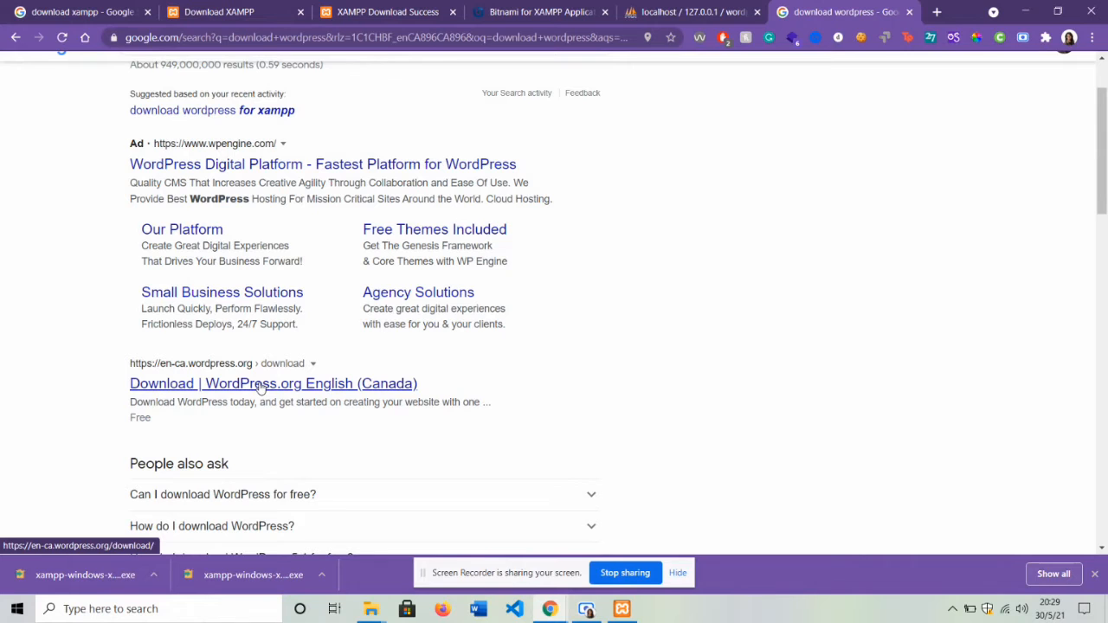
click(260, 387)
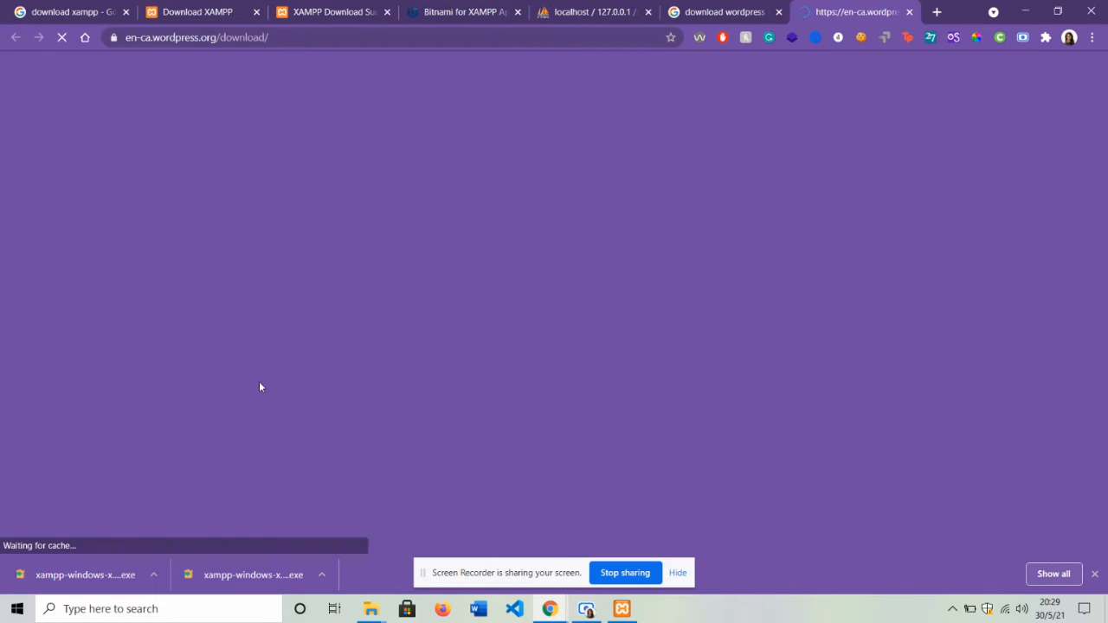
- Download the WordPress 5.7.2 zip (wordpress-5.7.2-en_CA.zip) and close the Hooray! popup
scroll(260, 387, down, 2)
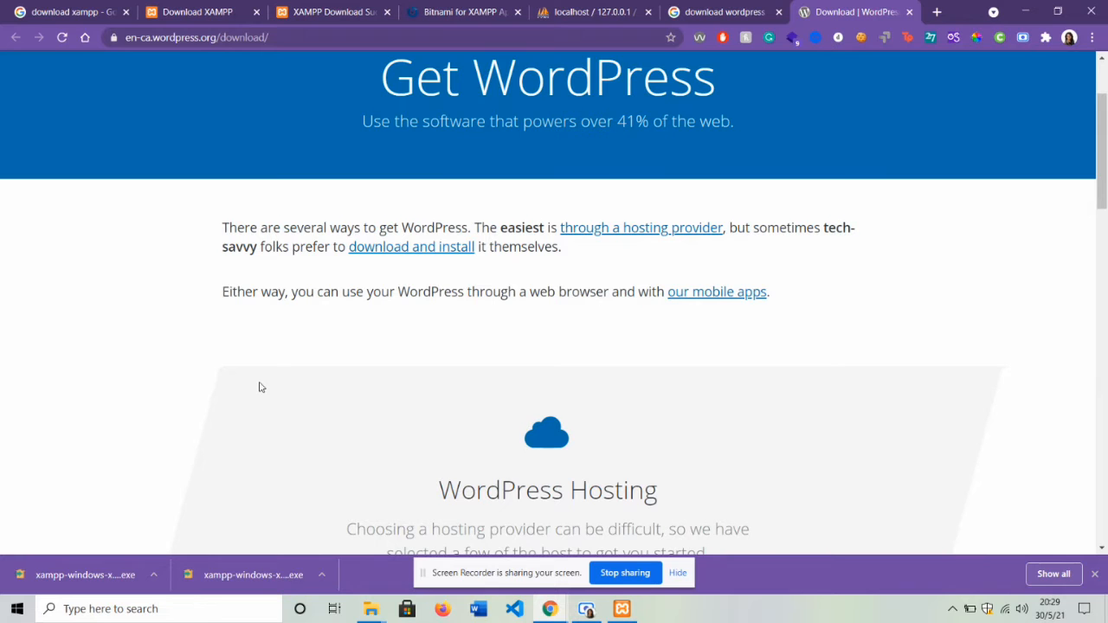
scroll(260, 387, down, 8)
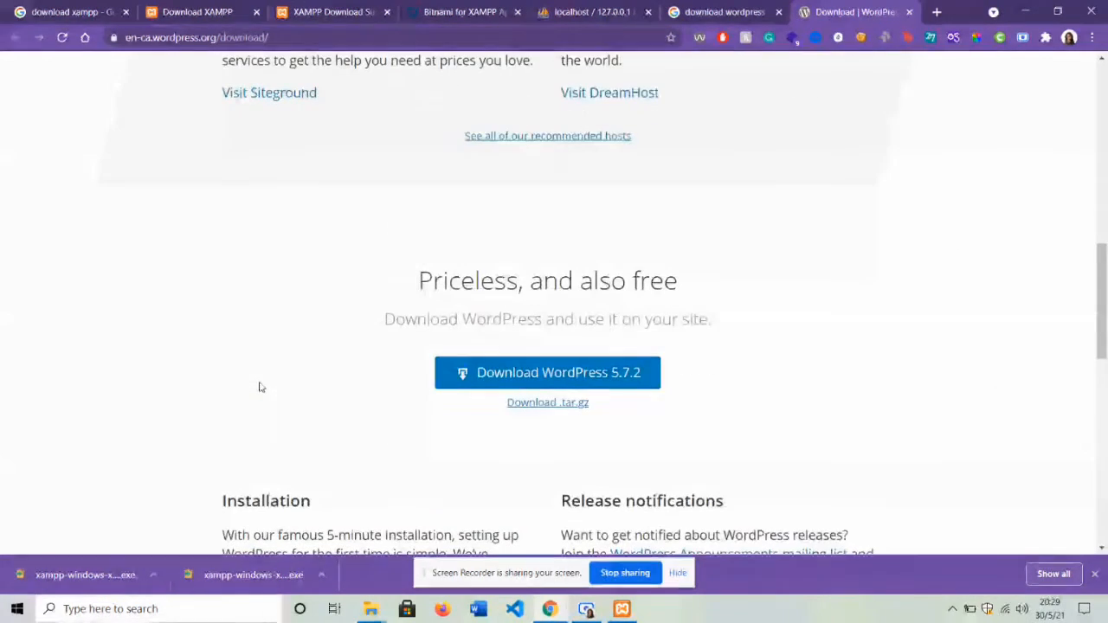
click(547, 377)
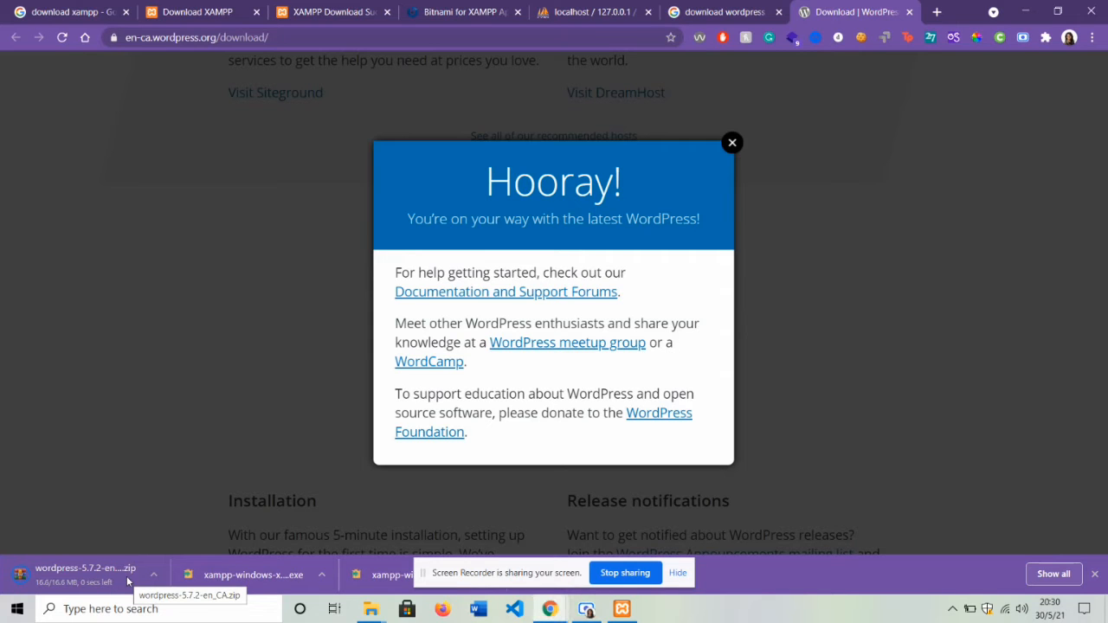
click(732, 144)
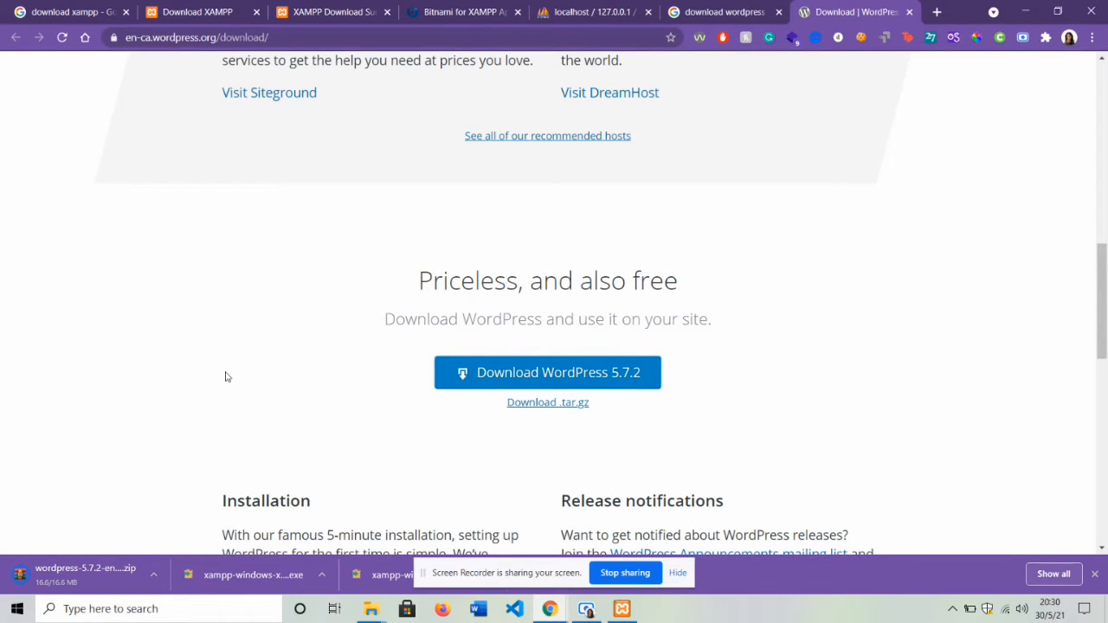
- Copy the wordpress-5.7.2-en_CA zip from Downloads into C:\xampp\htdocs
click(153, 575)
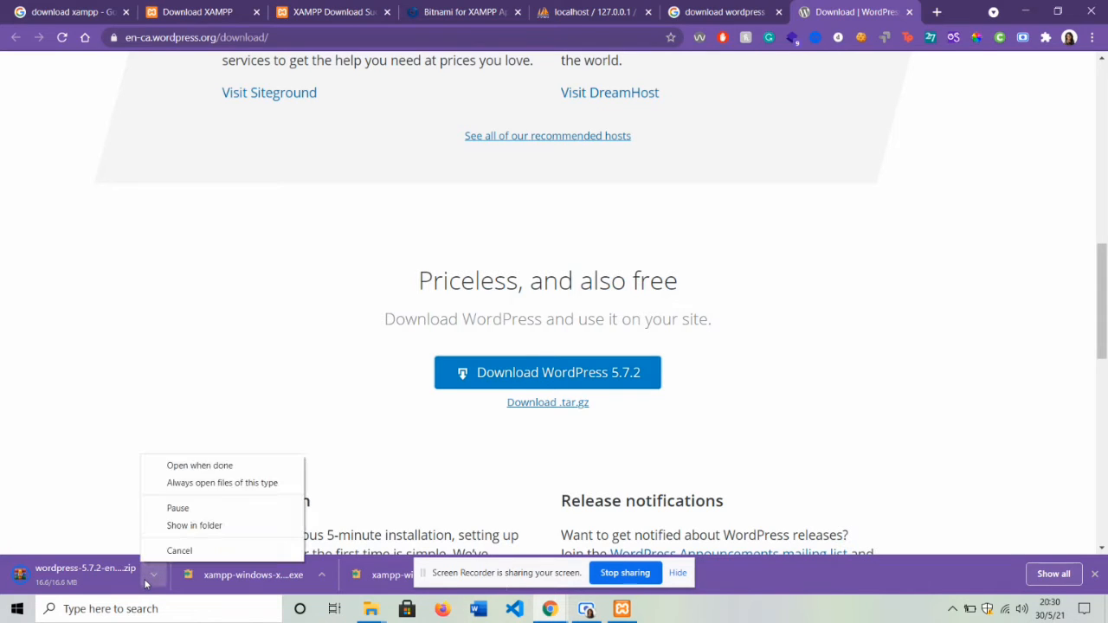
click(195, 526)
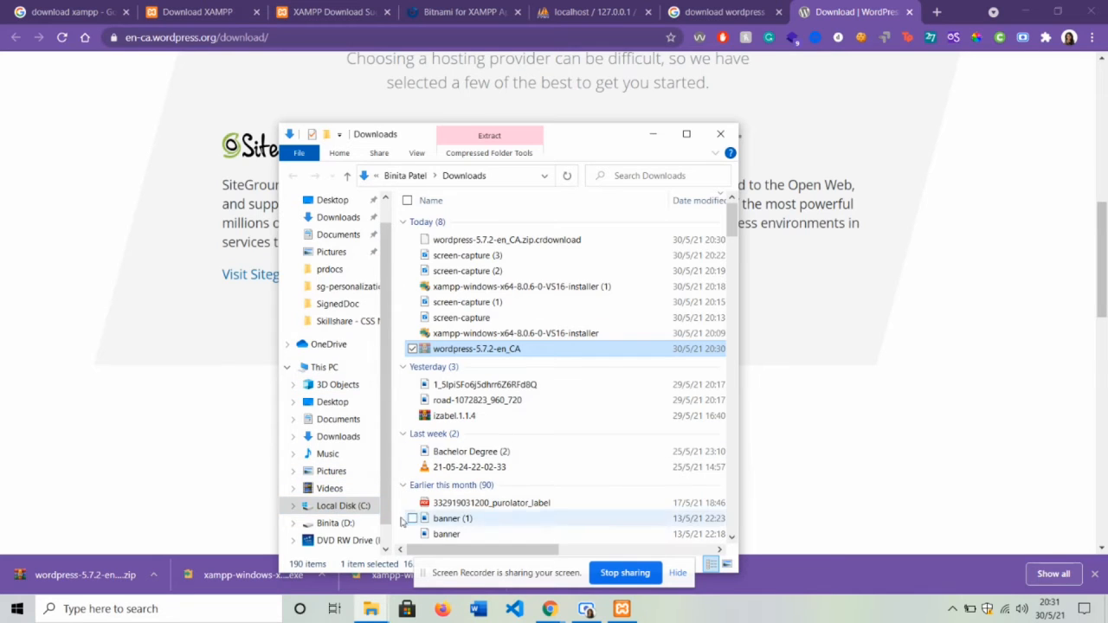
click(344, 507)
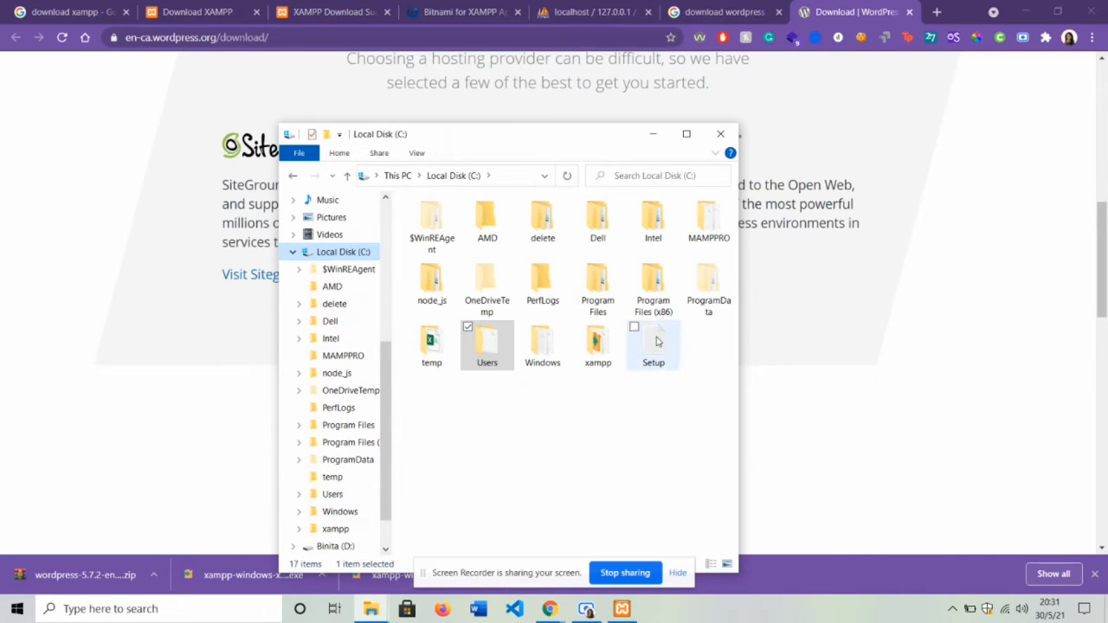
double_click(598, 344)
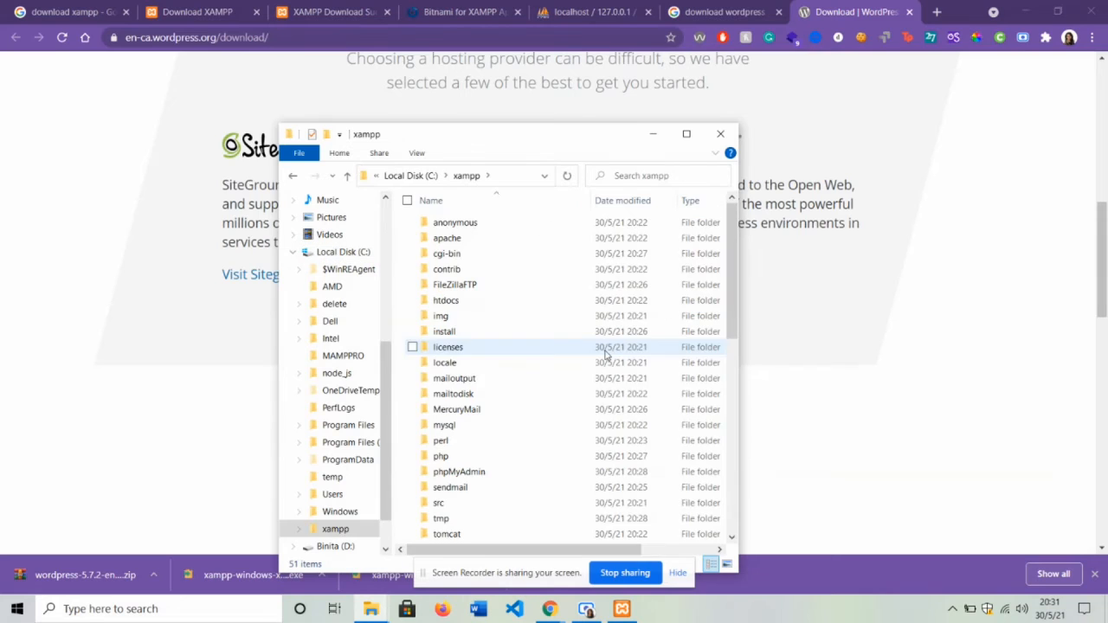
double_click(462, 307)
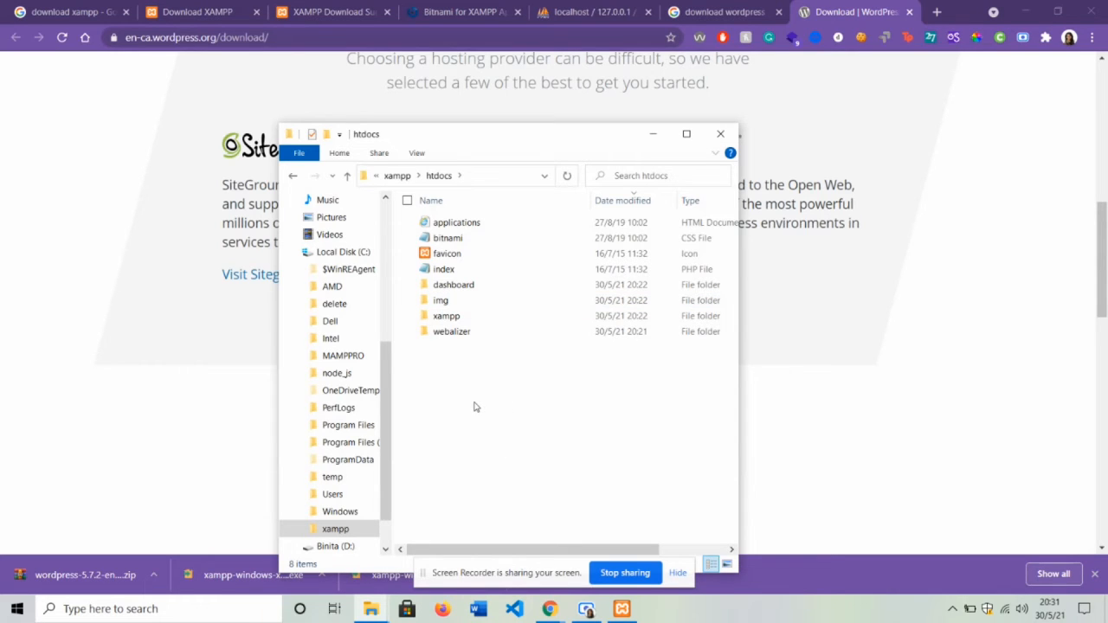
key(ctrl+v)
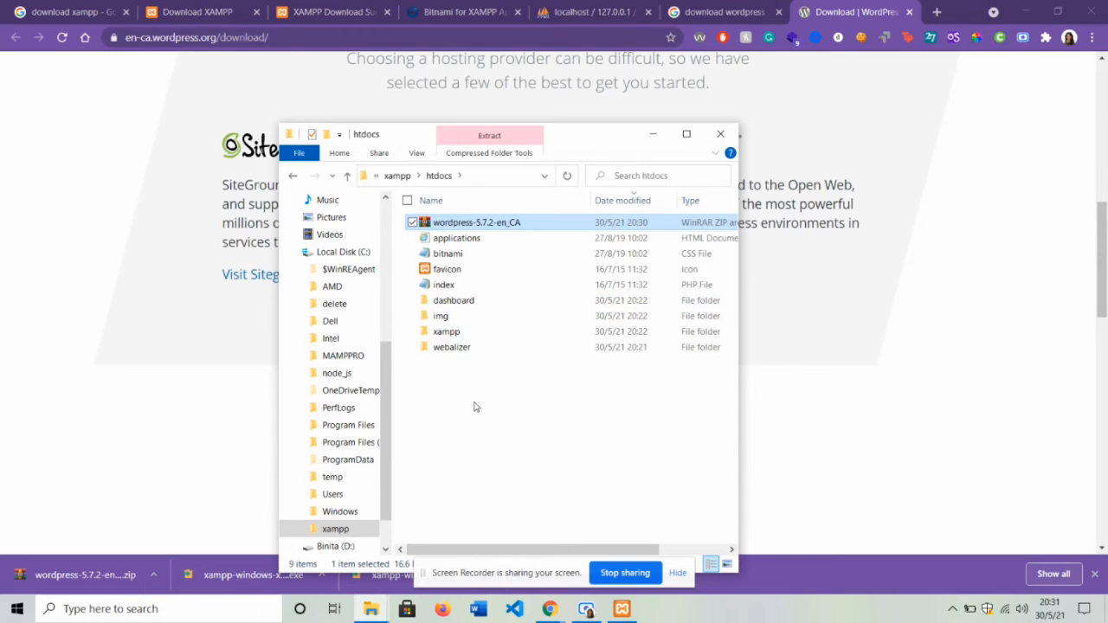
- Extract the WordPress zip into htdocs and rename the extracted folder to 'wordpress'
right_click(568, 224)
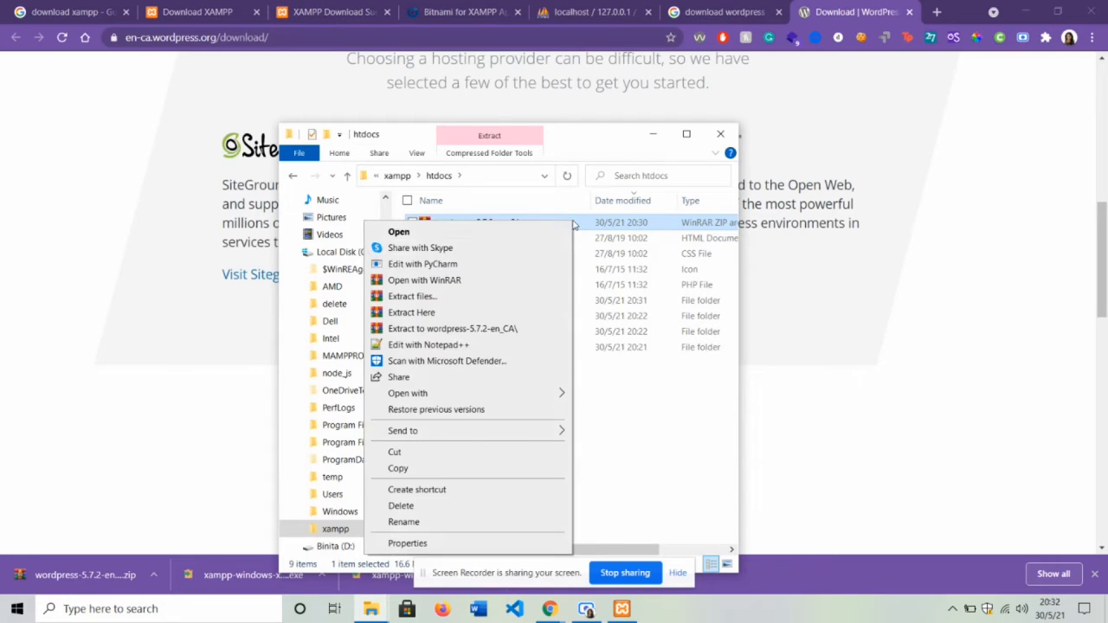
click(394, 329)
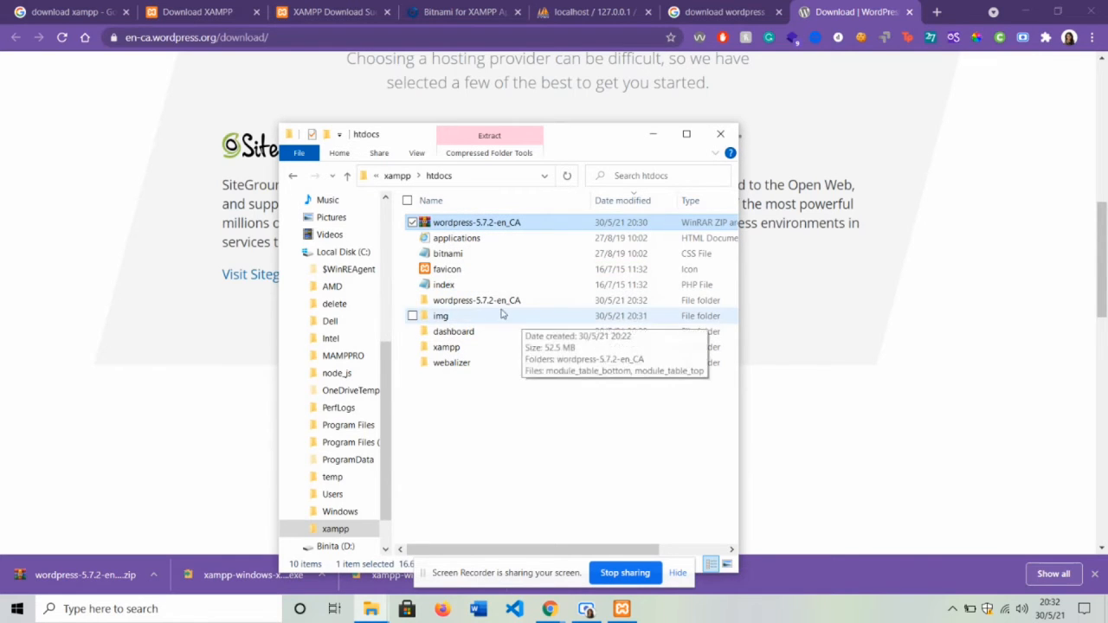
click(502, 303)
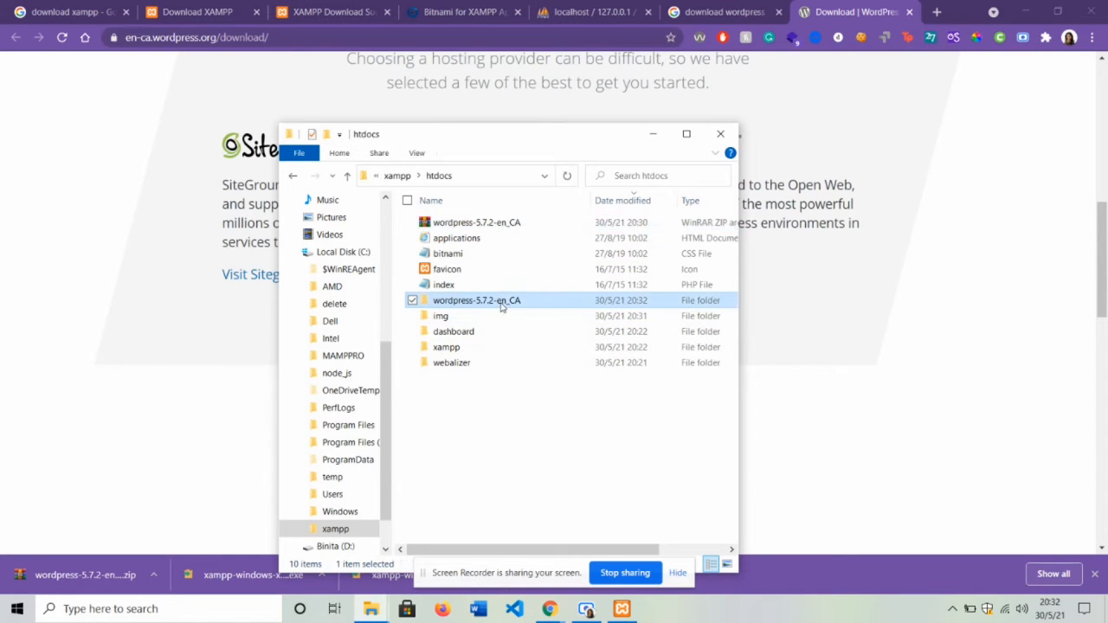
right_click(501, 305)
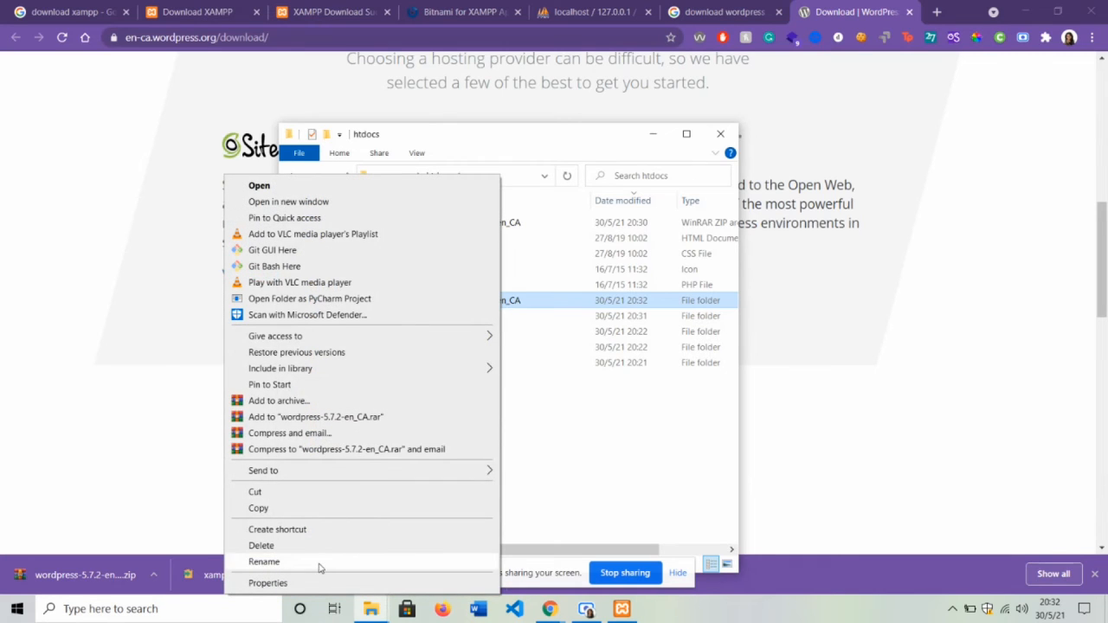
click(264, 562)
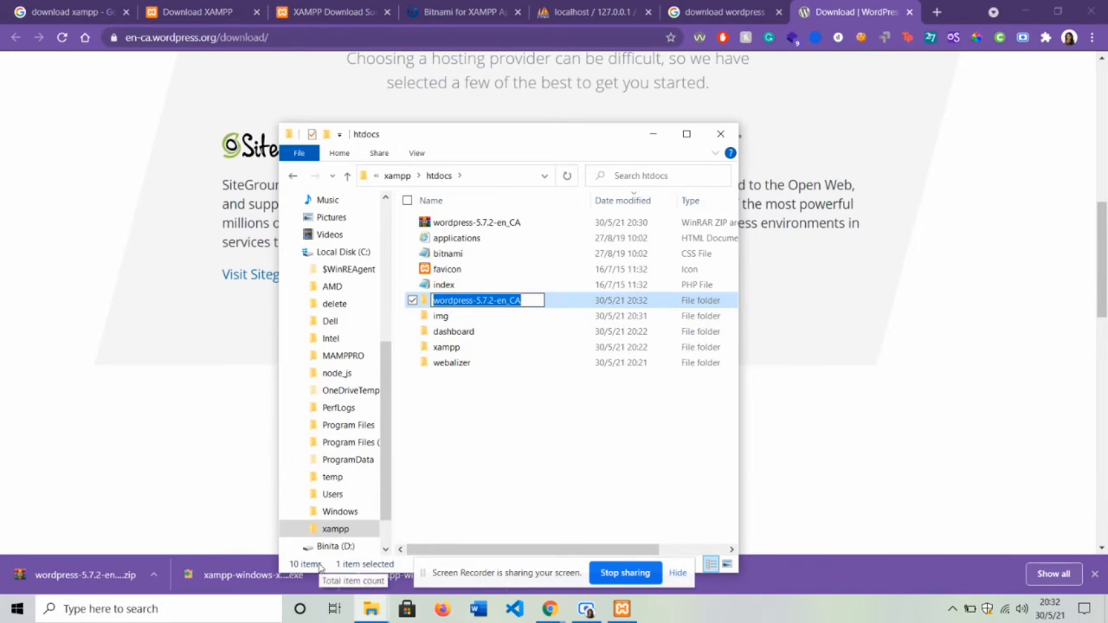
text(wordpres)
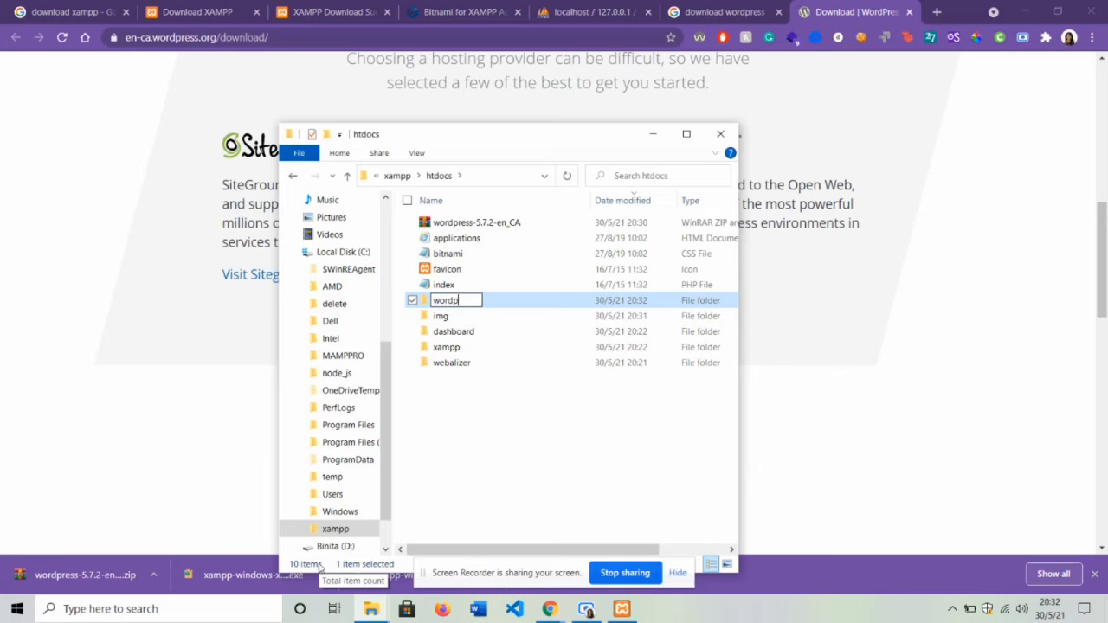
text(s)
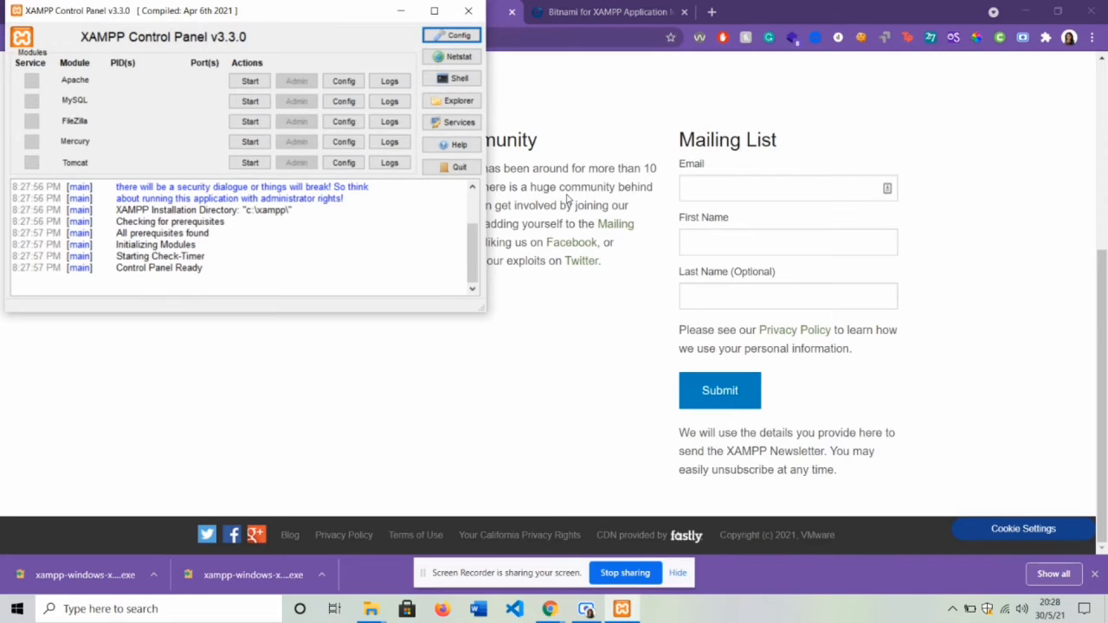
- Start the Apache and MySQL modules in the XAMPP Control Panel
click(249, 81)
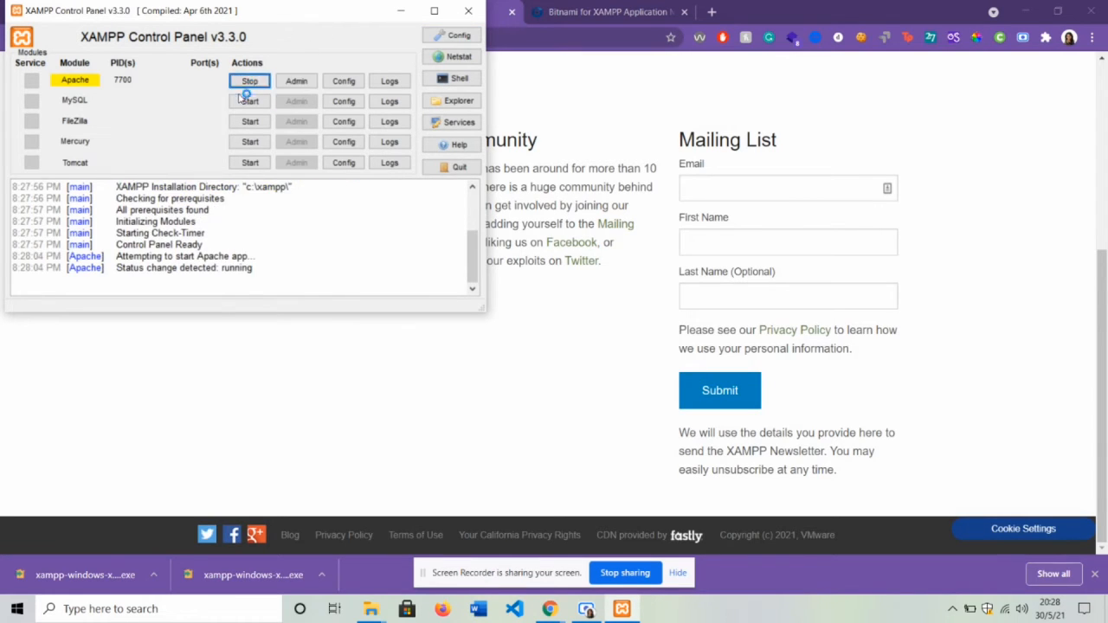
click(250, 102)
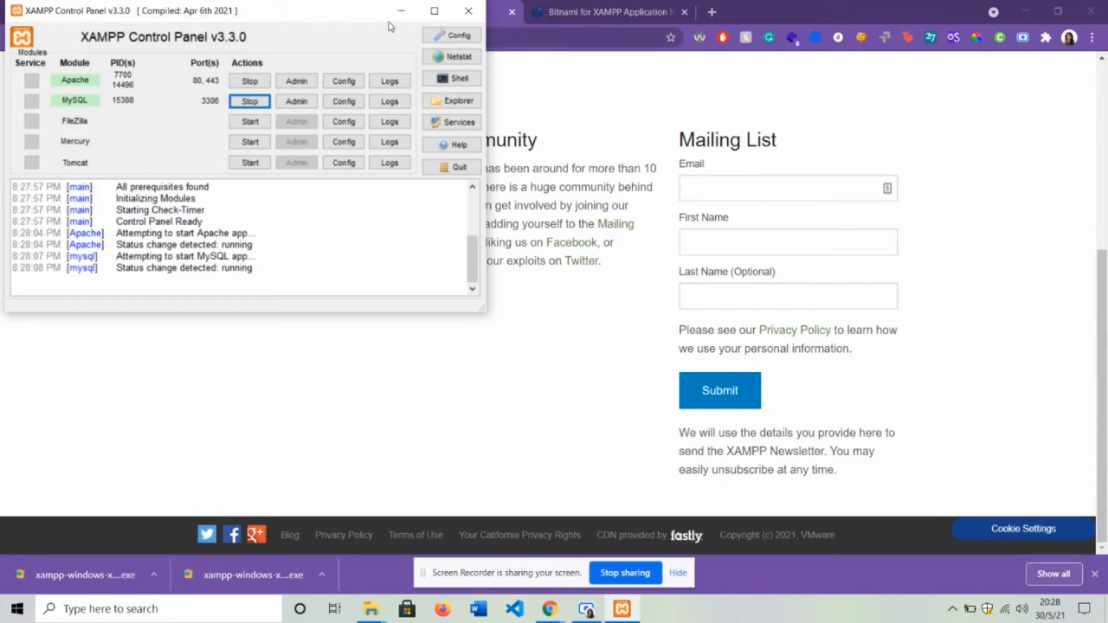
- Open phpMyAdmin from MySQL's Admin button and create a database named 'wordpress'
click(297, 101)
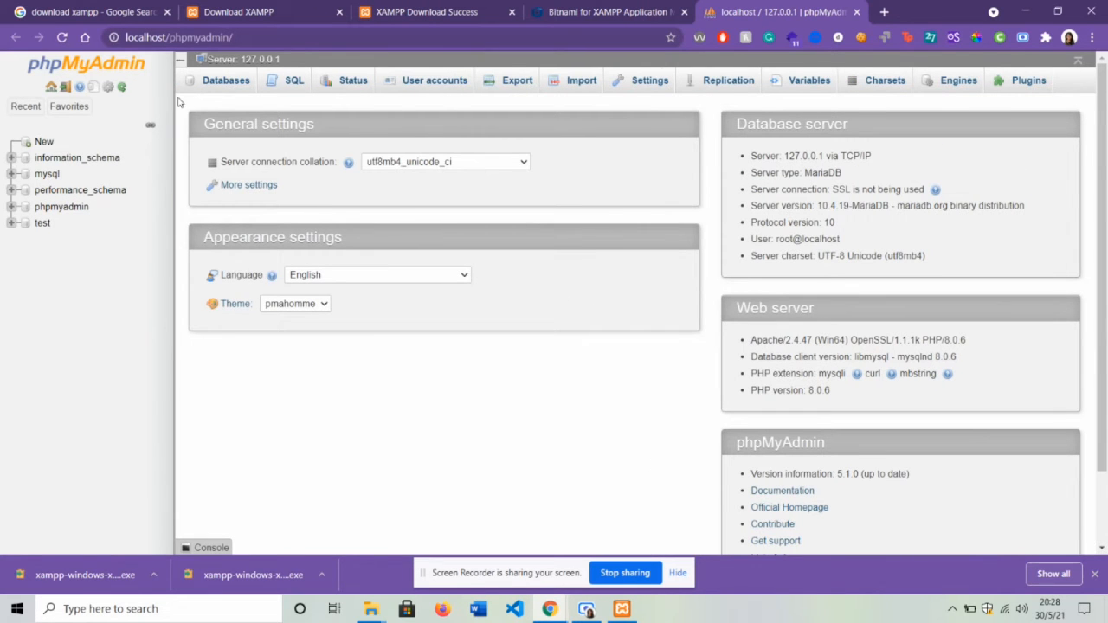
click(47, 149)
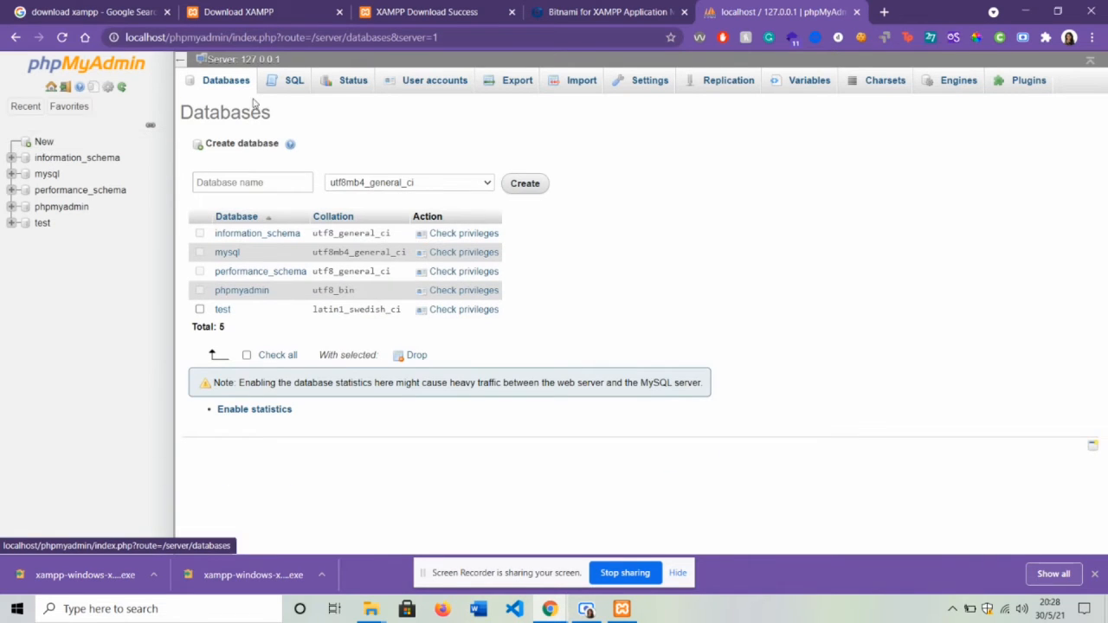
click(208, 185)
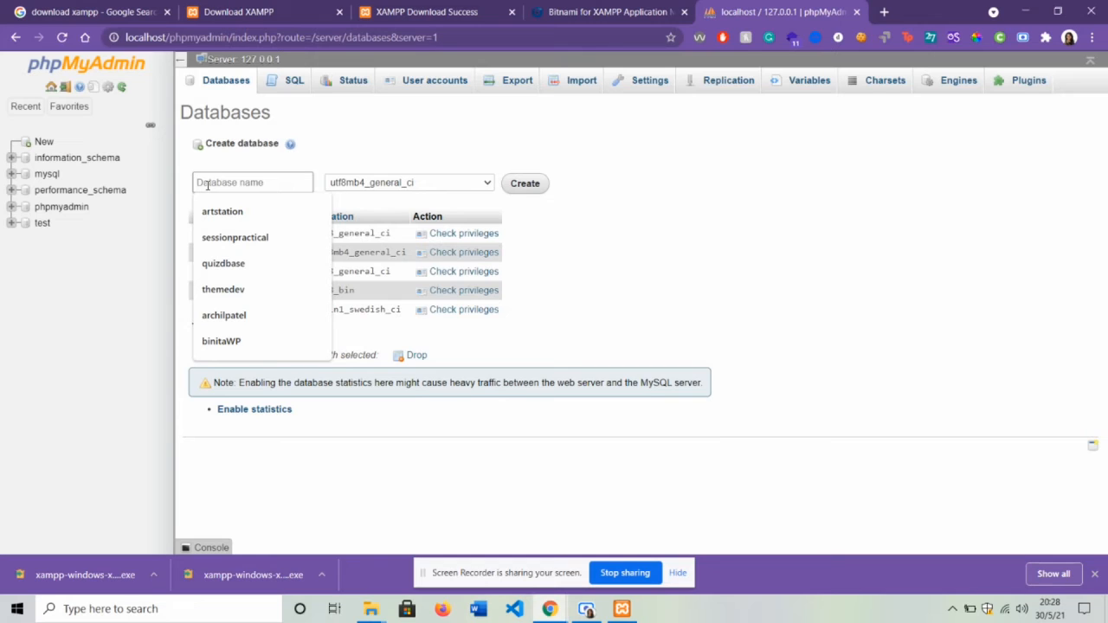
text(word)
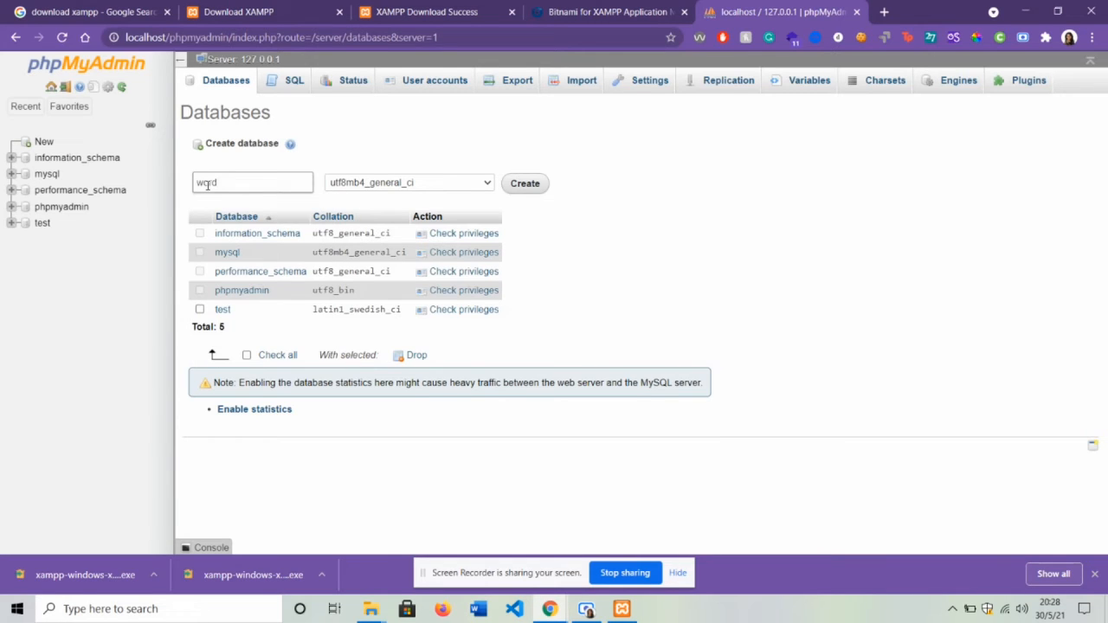
text(press)
click(525, 184)
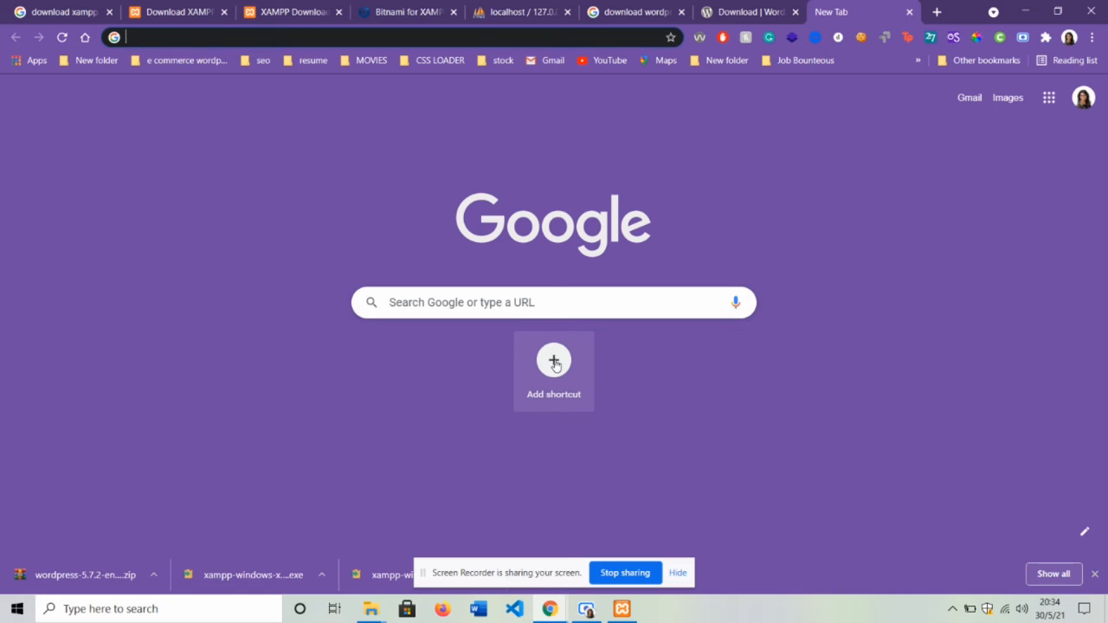
- Load localhost/wordpress and open the wordpress/ folder to reach the setup welcome page
text(local)
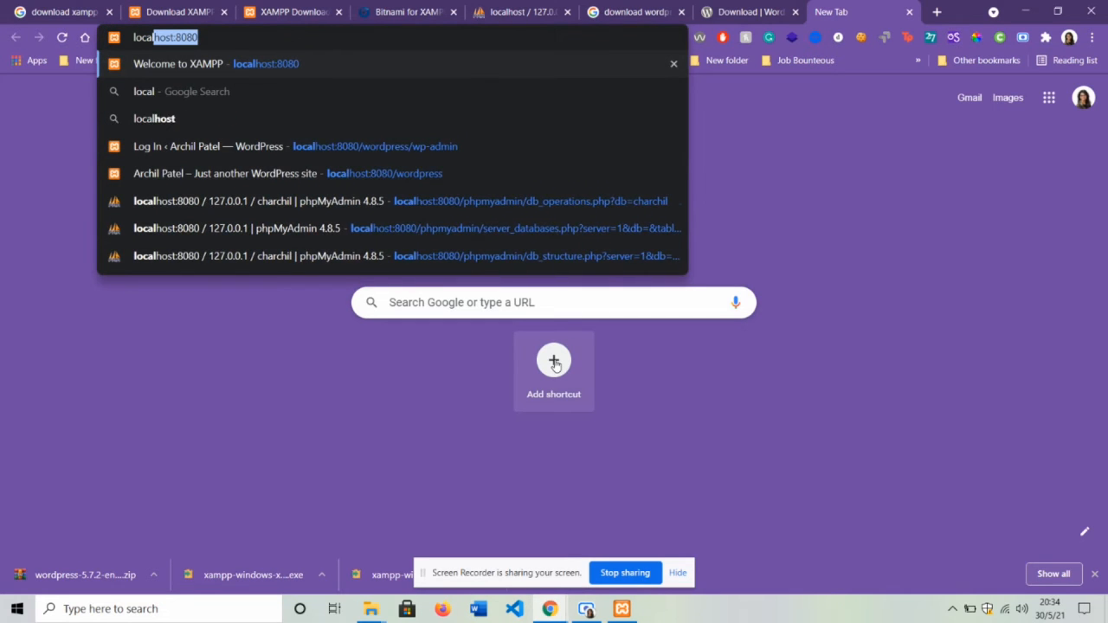
text(host)
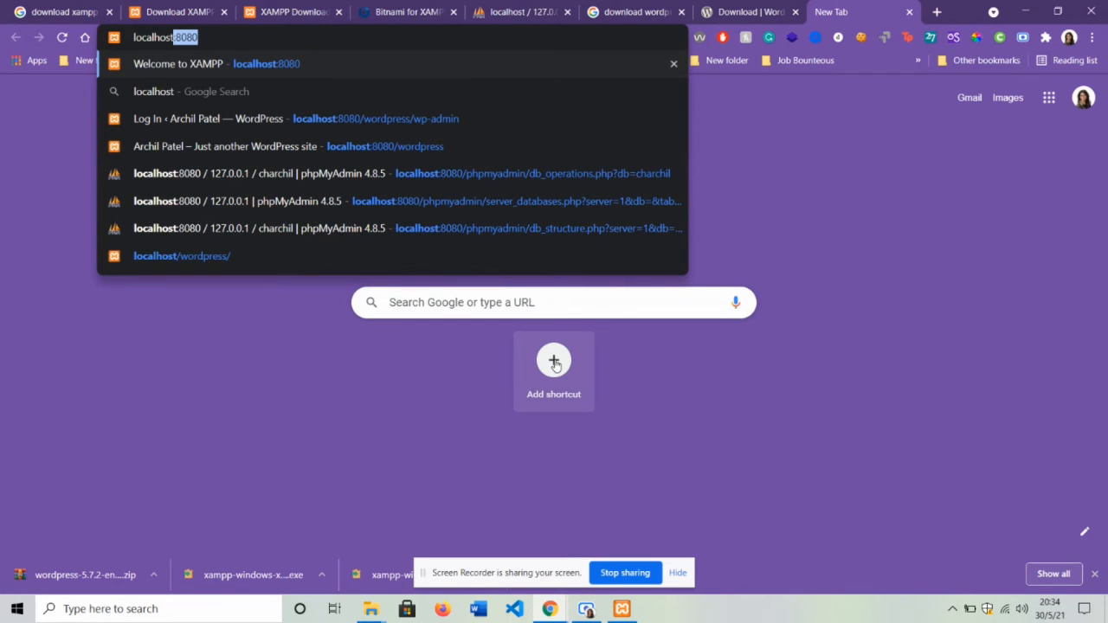
text(/wordp)
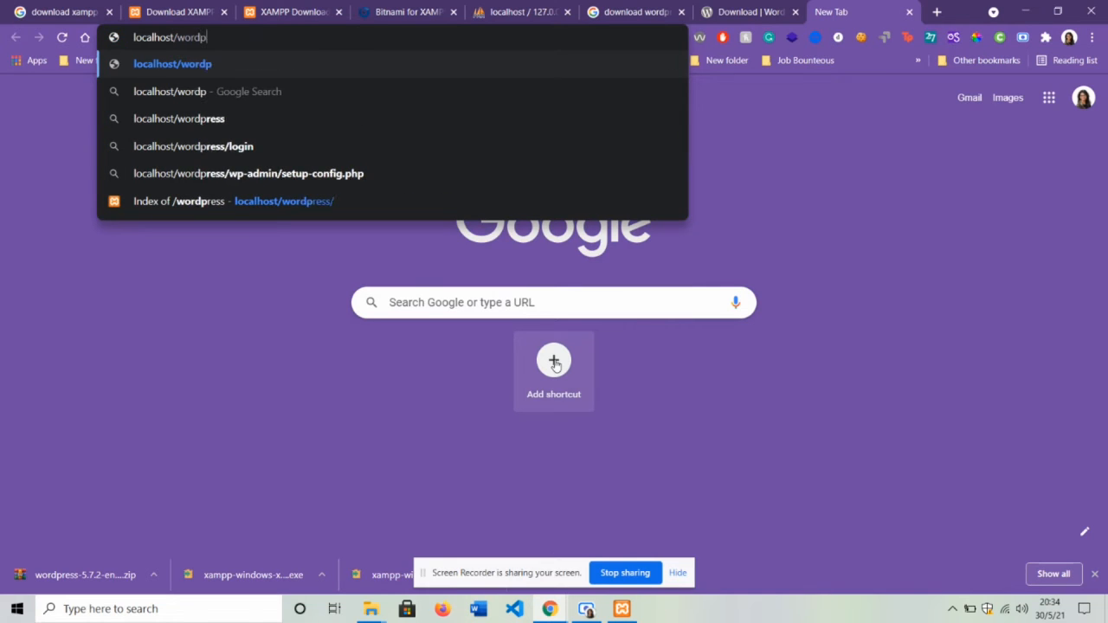
text(ress)
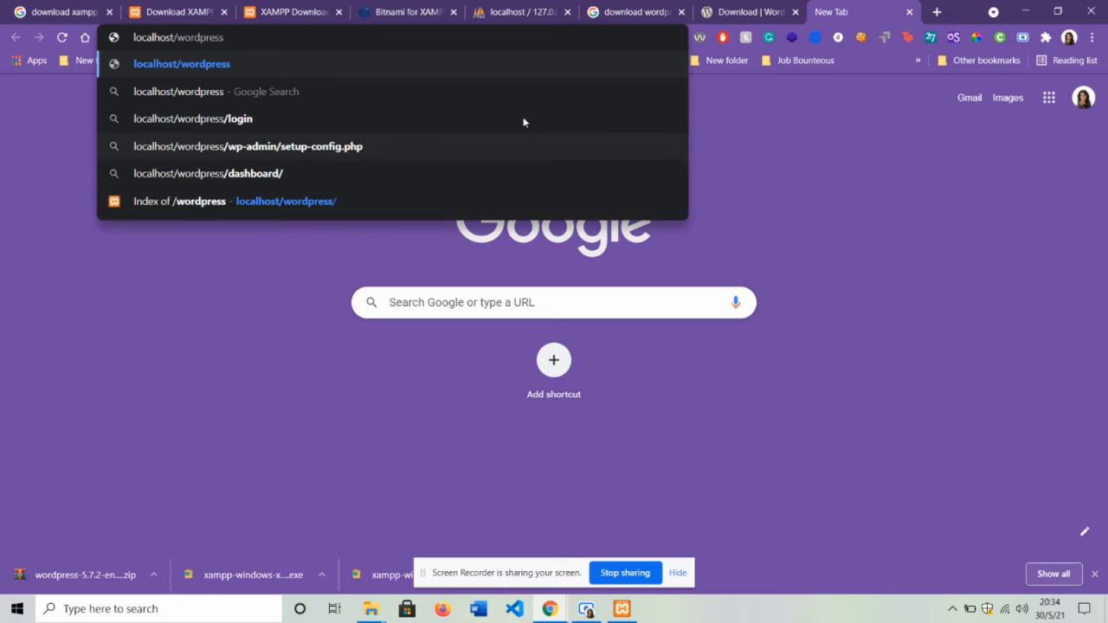
click(370, 609)
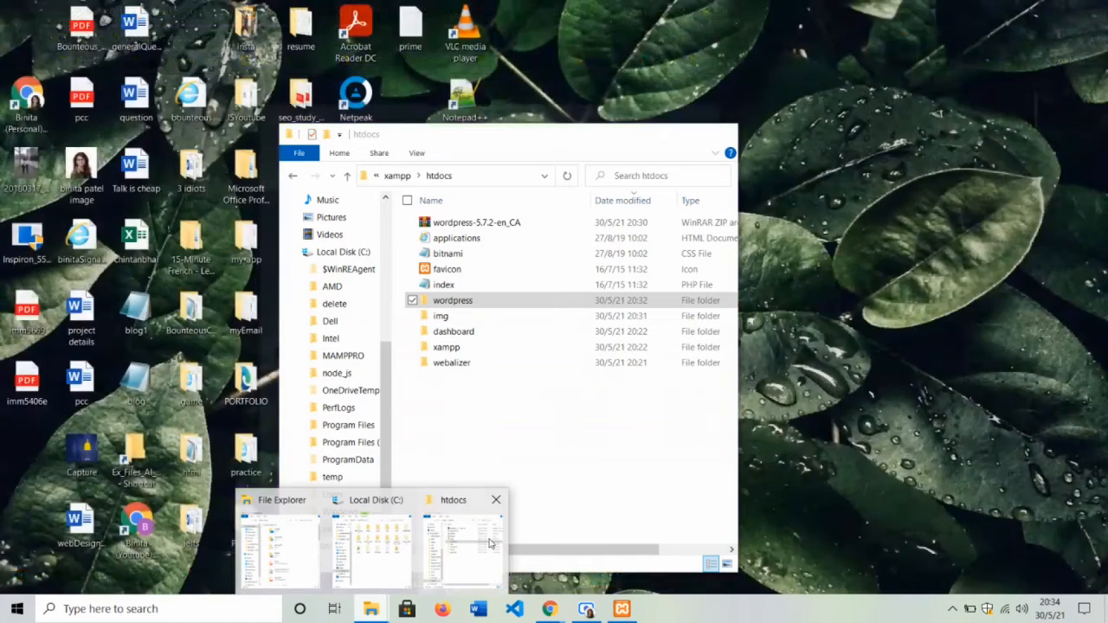
click(461, 539)
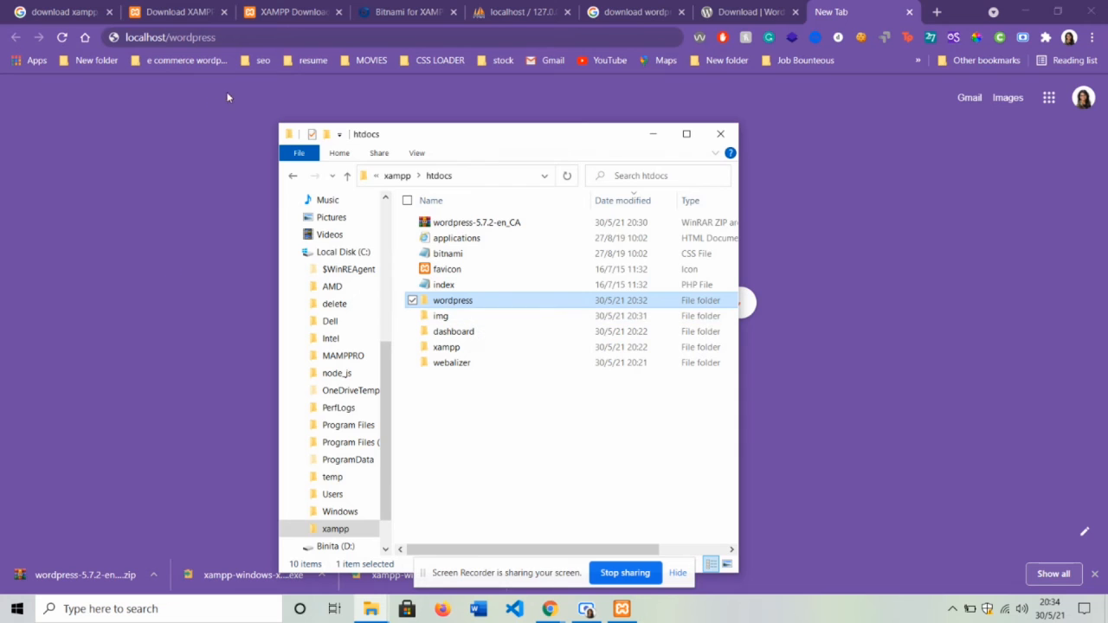
click(235, 36)
key(Return)
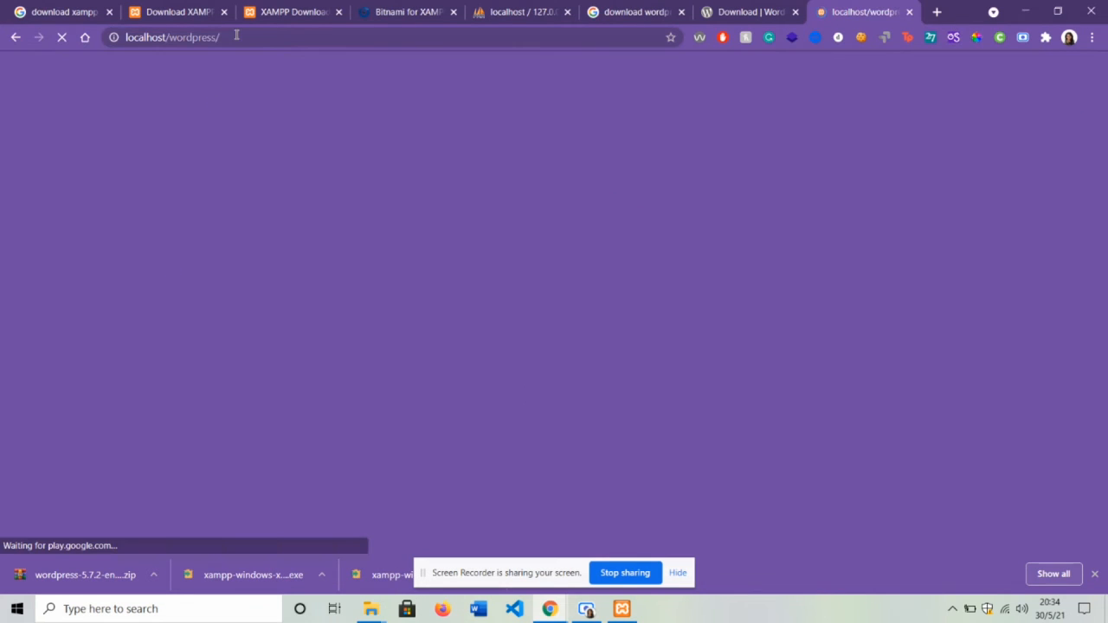
click(58, 165)
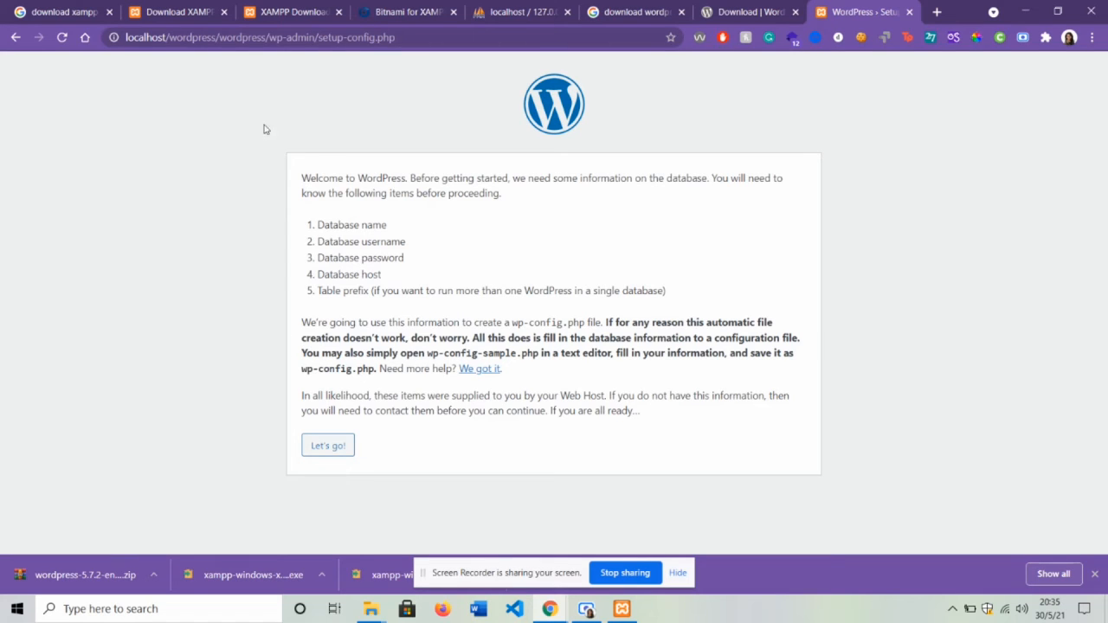
- Begin the database setup and check the database name 'wordpress' in phpMyAdmin
click(325, 447)
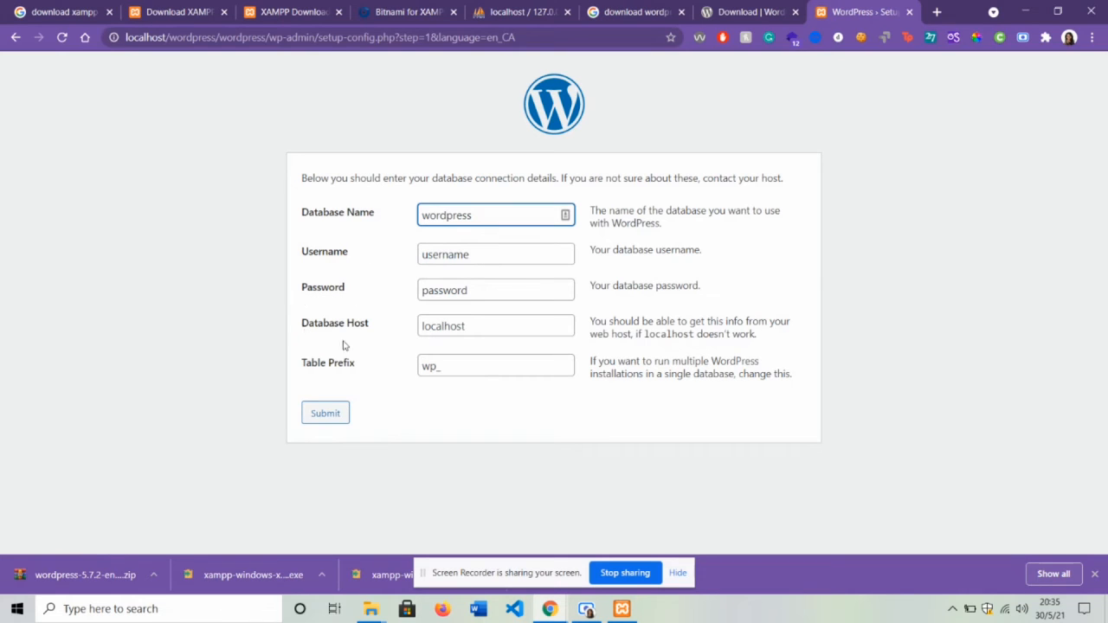
click(494, 212)
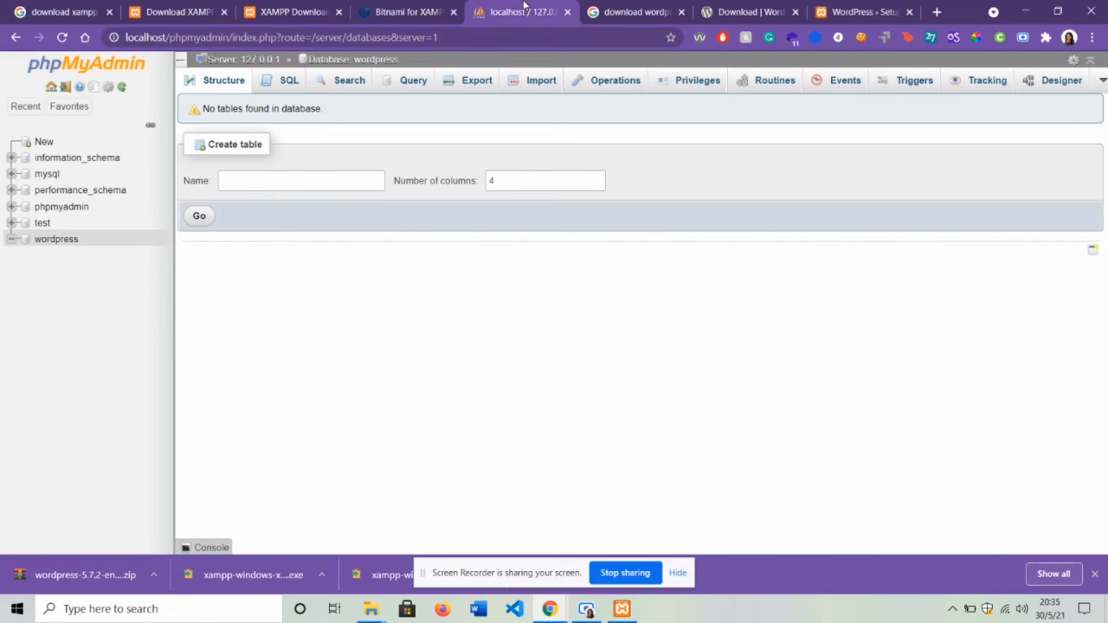
click(520, 12)
click(825, 11)
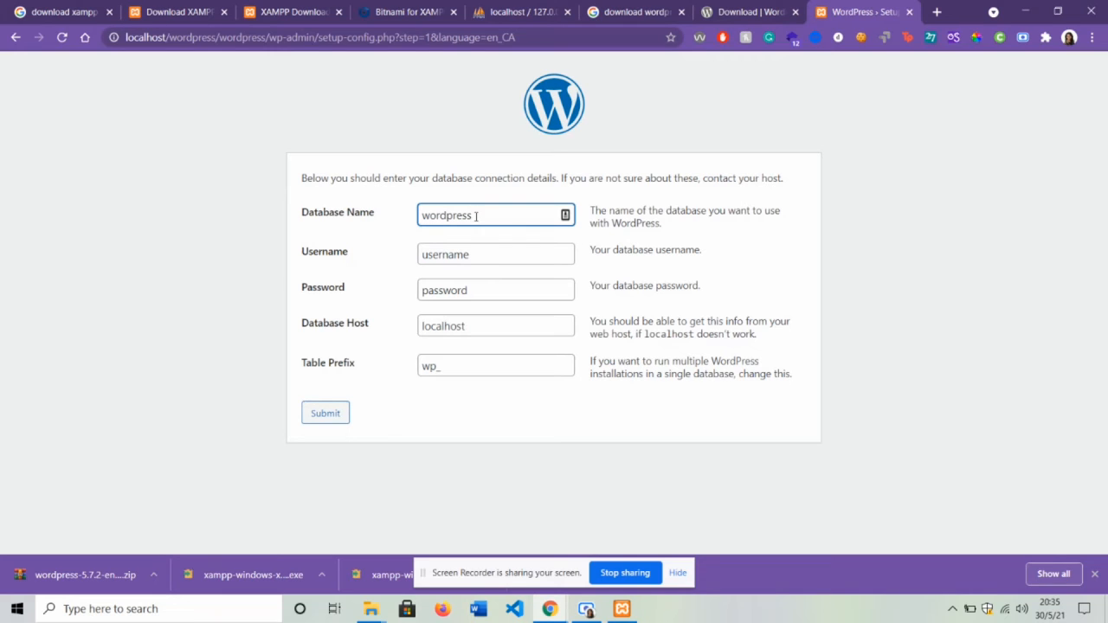
- Set the database user to root with a blank password and submit the connection details
click(475, 255)
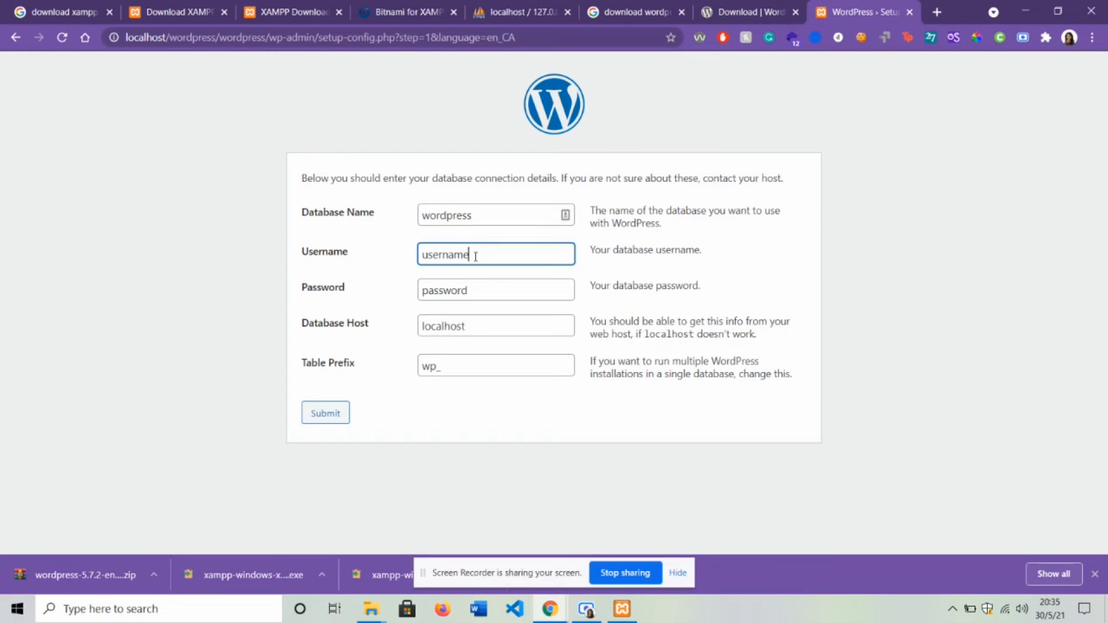
double_click(475, 256)
key(BackSpace)
text(root)
click(468, 291)
double_click(470, 292)
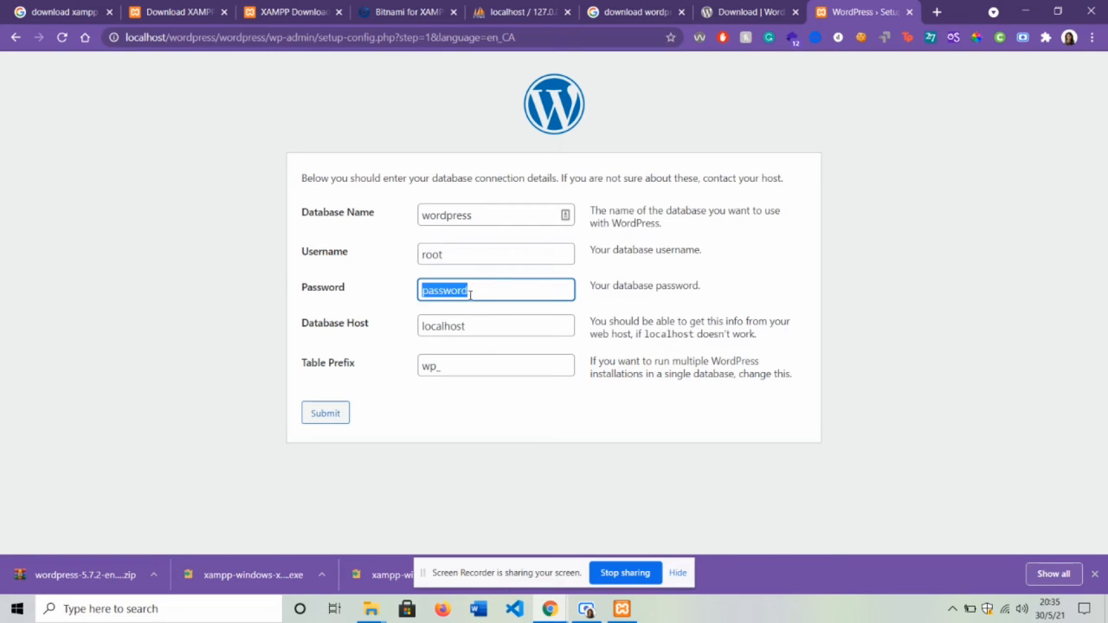
key(BackSpace)
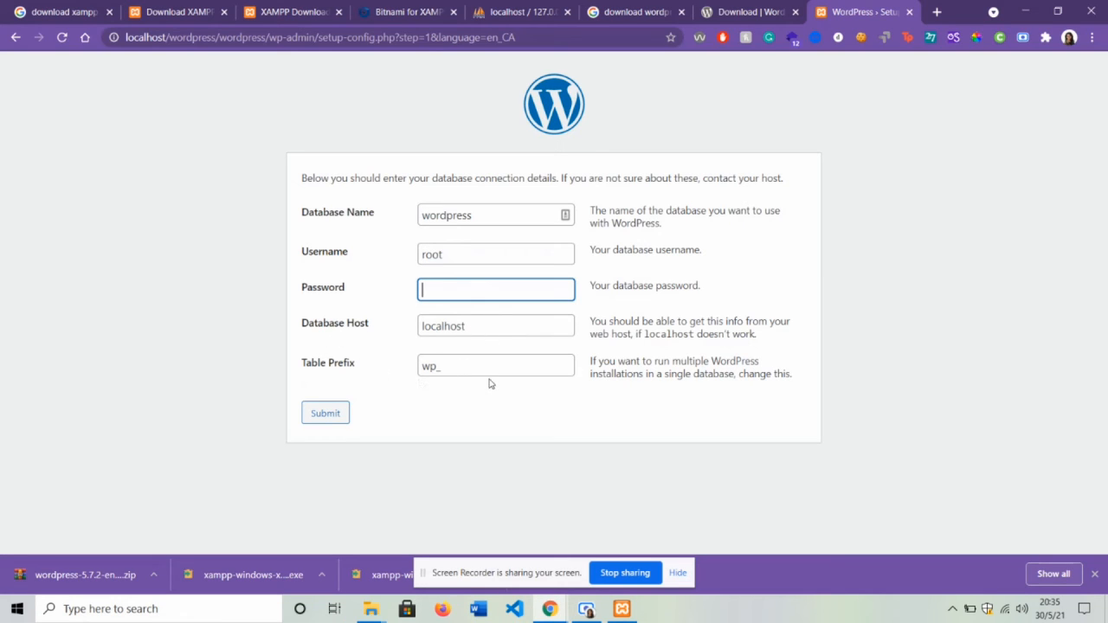
click(327, 413)
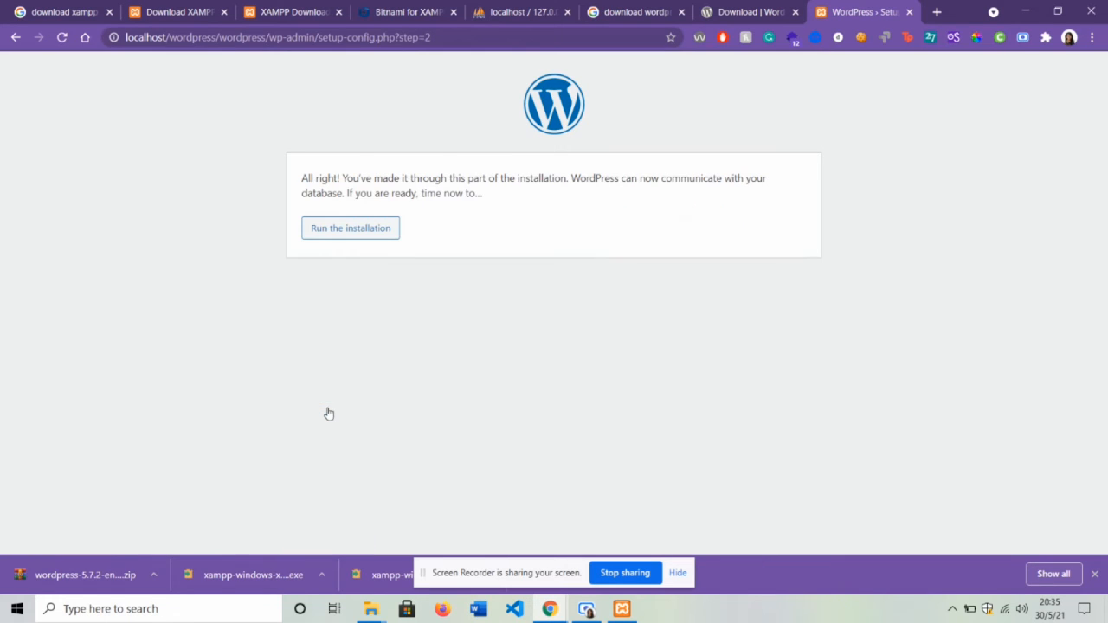
- Start the installation and enter 'Portfoilo' as the site title
click(367, 232)
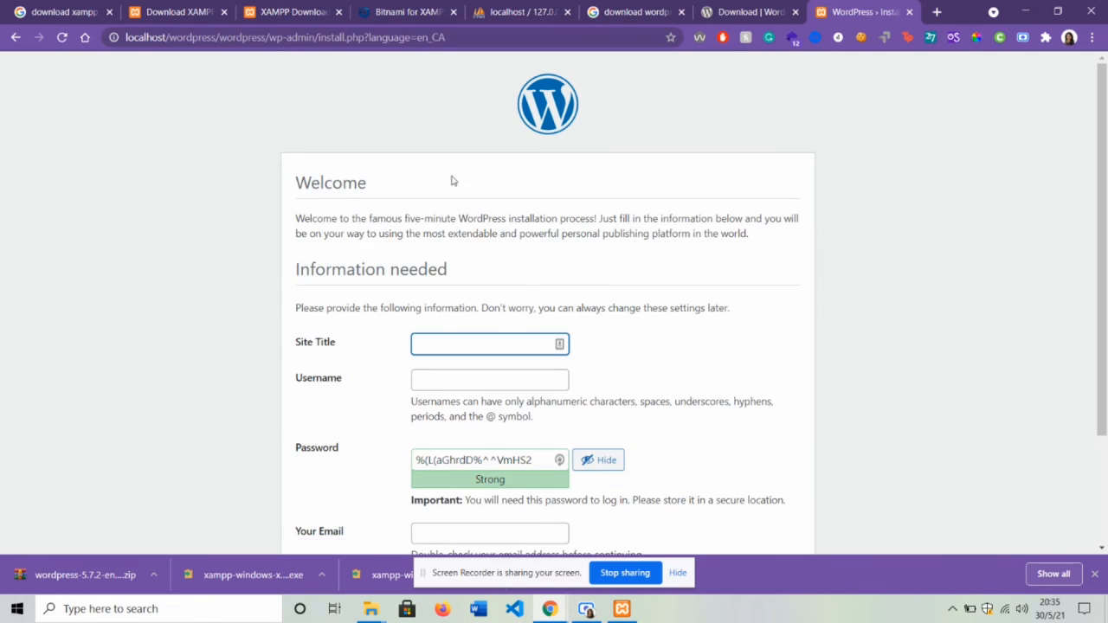
scroll(606, 286, down, 1)
scroll(606, 287, down, 2)
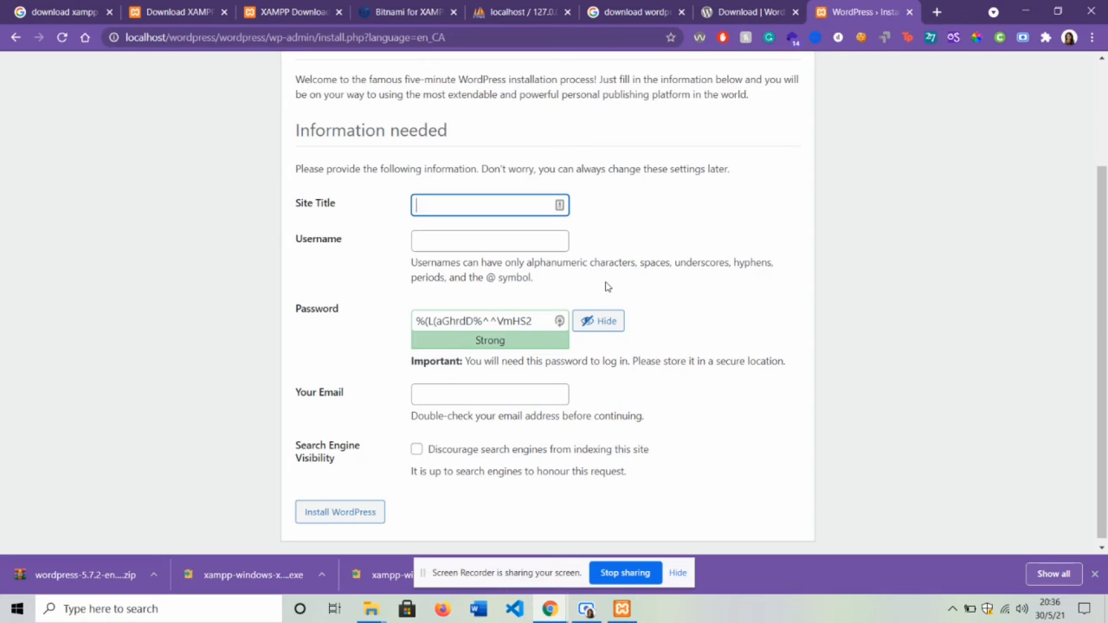
scroll(478, 284, up, 1)
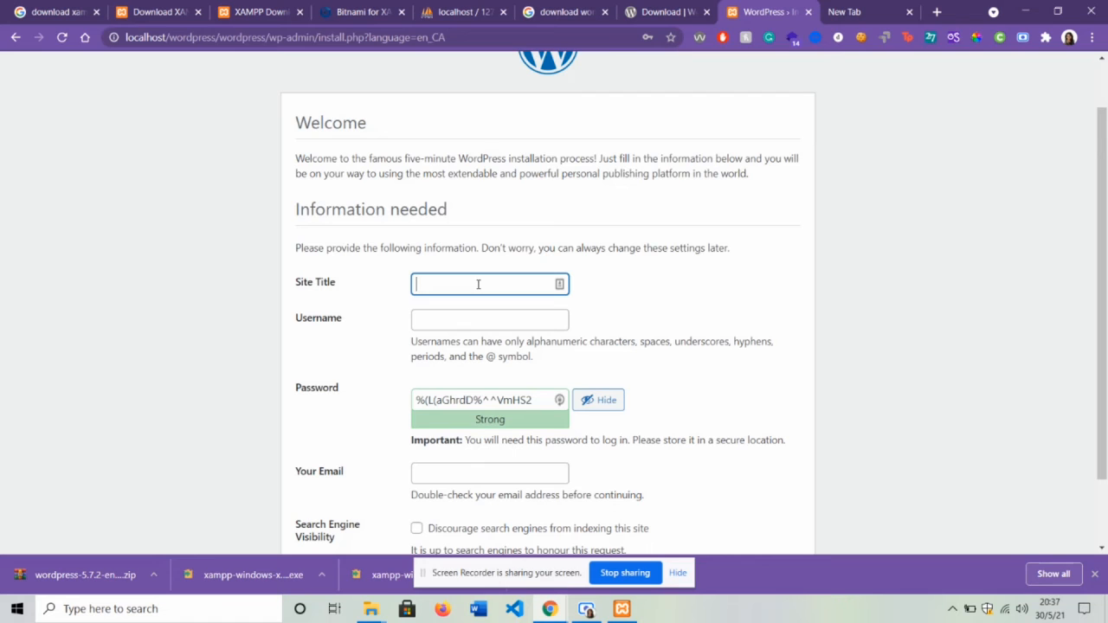
text(Portfoilo)
- Fill in the admin username field
click(485, 319)
scroll(494, 319, down, 1)
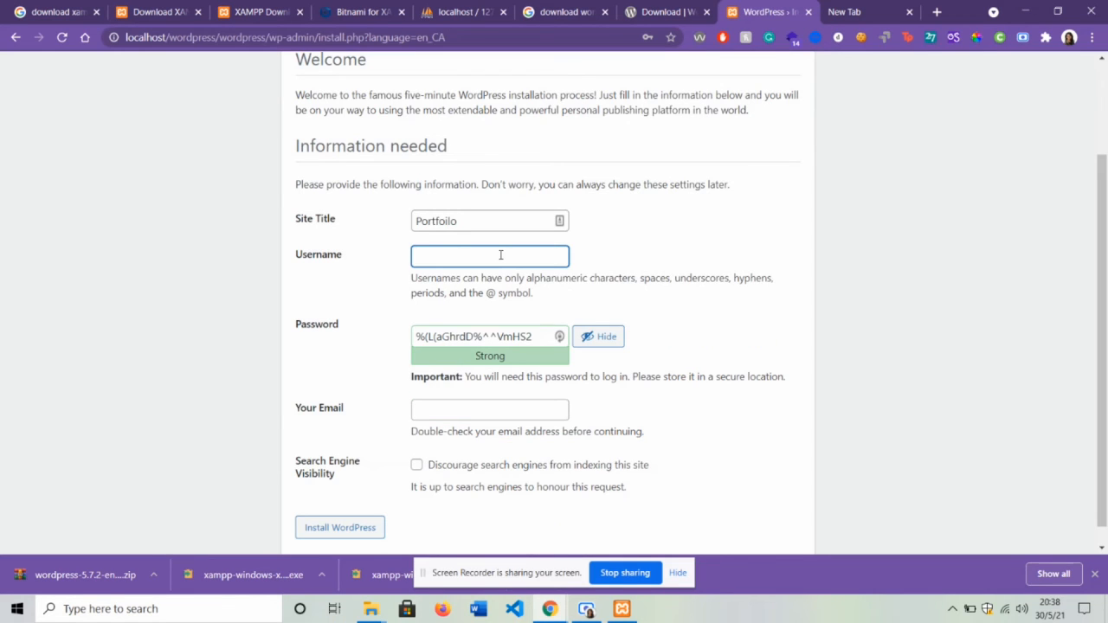
text(Portfoilo)
key(Home)
text(Binita)
- Replace the generated password with a weak password and confirm its use
scroll(500, 255, down, 1)
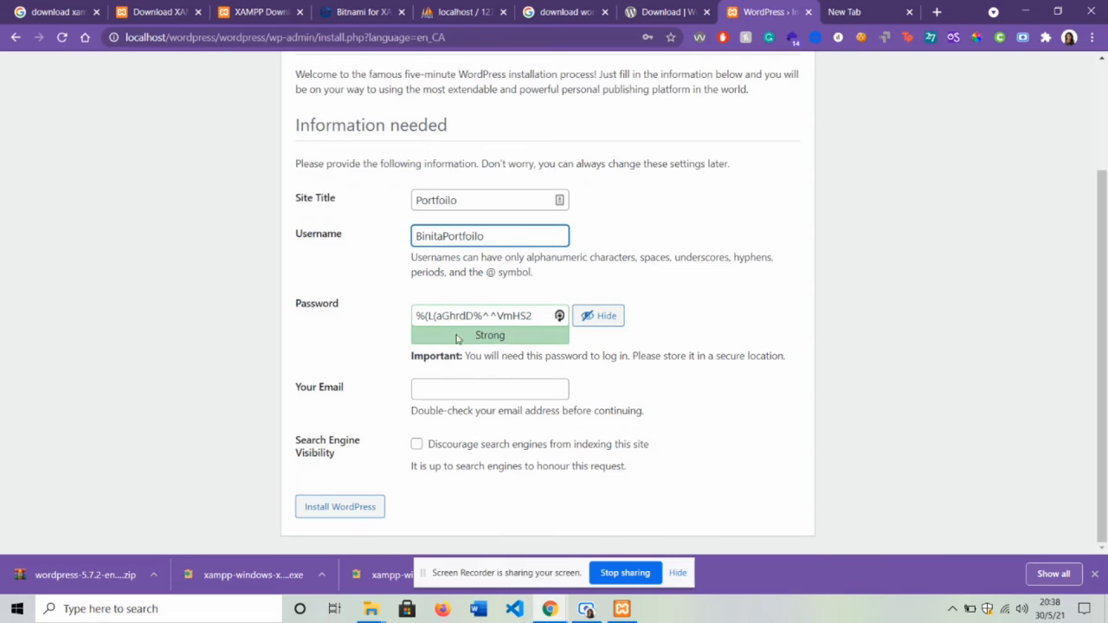
click(540, 316)
key(ctrl+a)
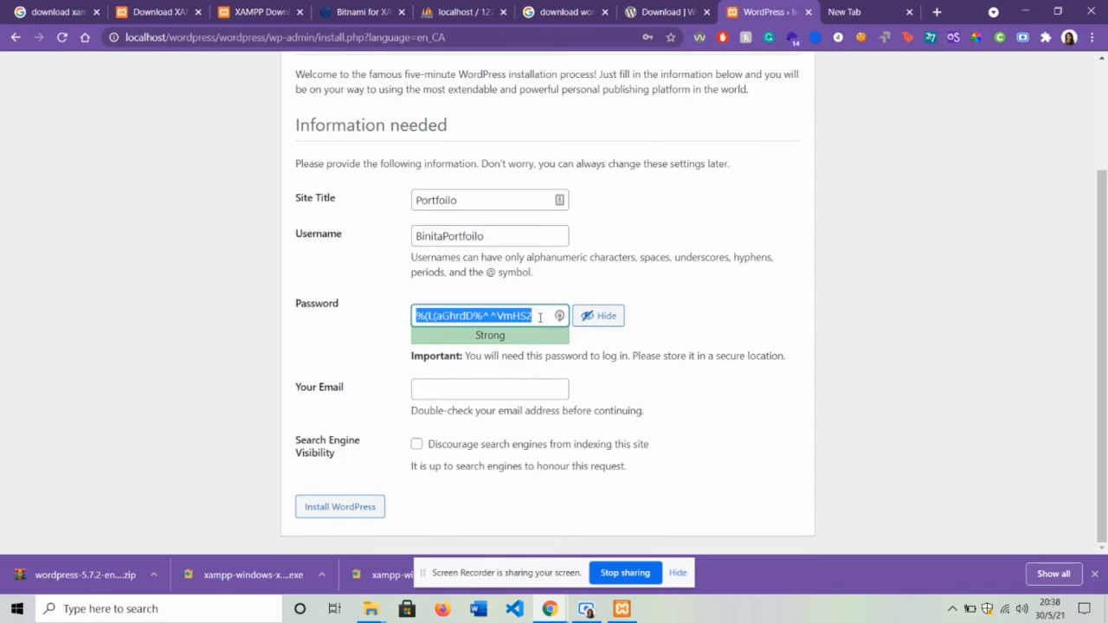
key(BackSpace)
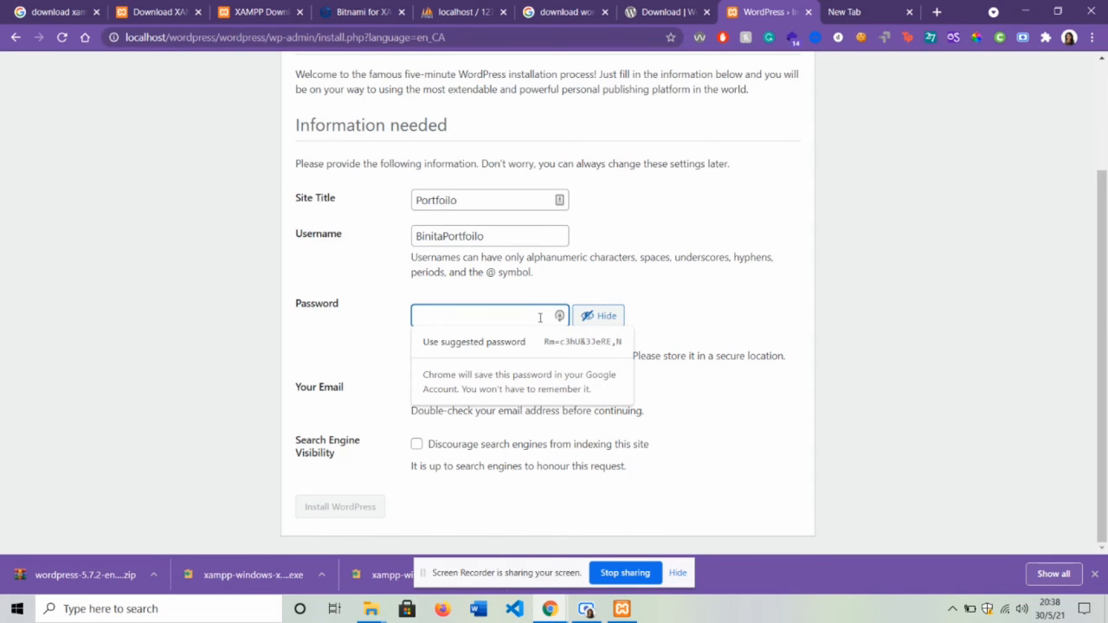
text(TEst)
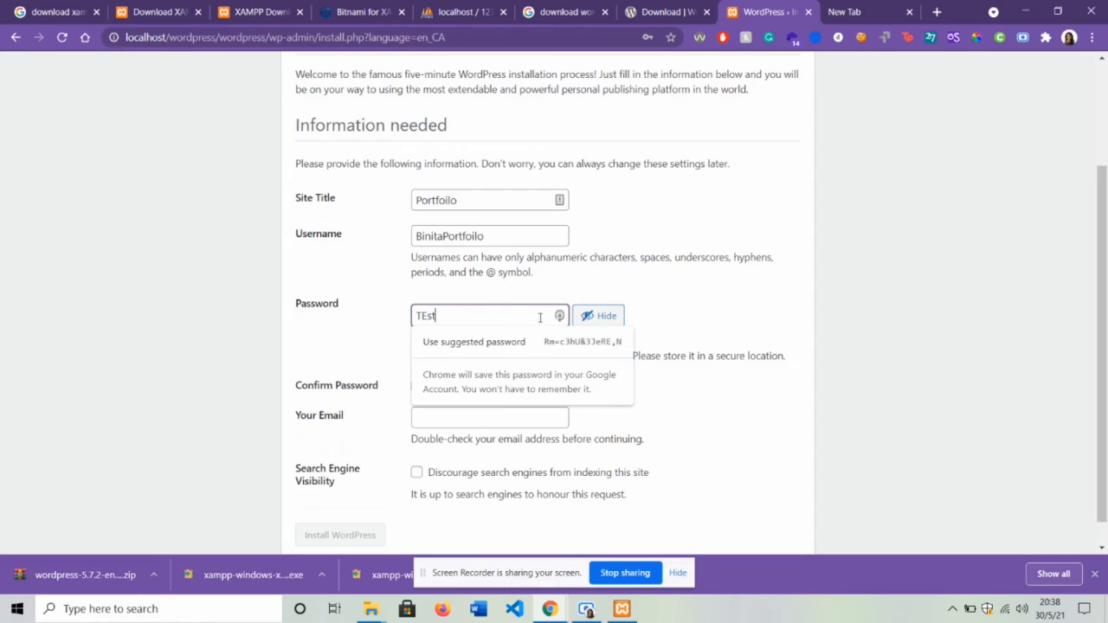
key(BackSpace)
key(BackSpace)
key(BackSpace)
text(est@123)
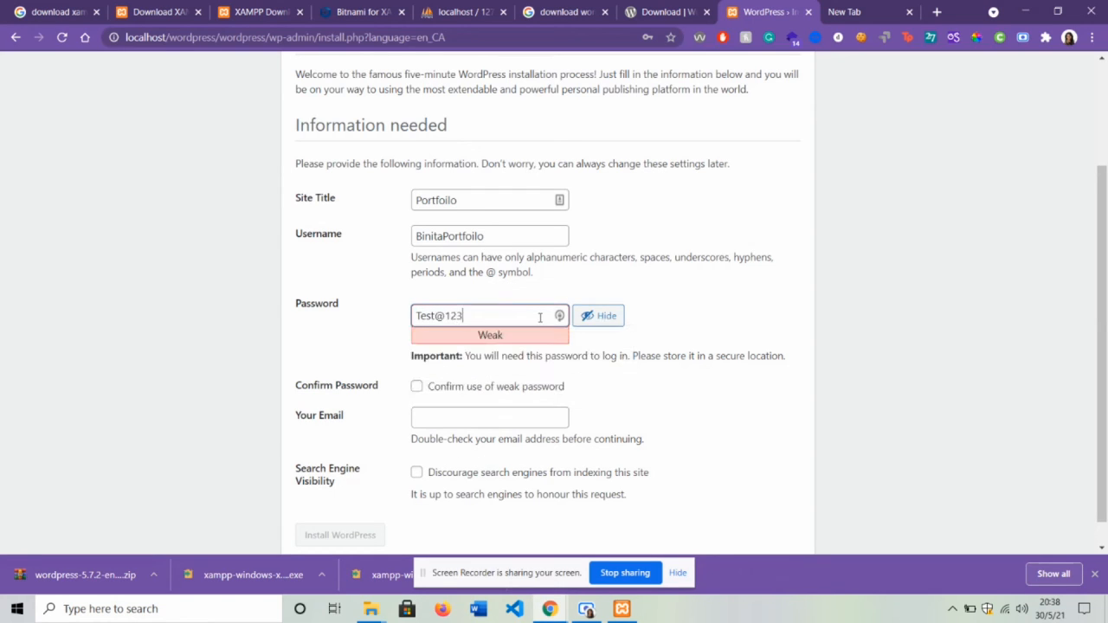
click(429, 390)
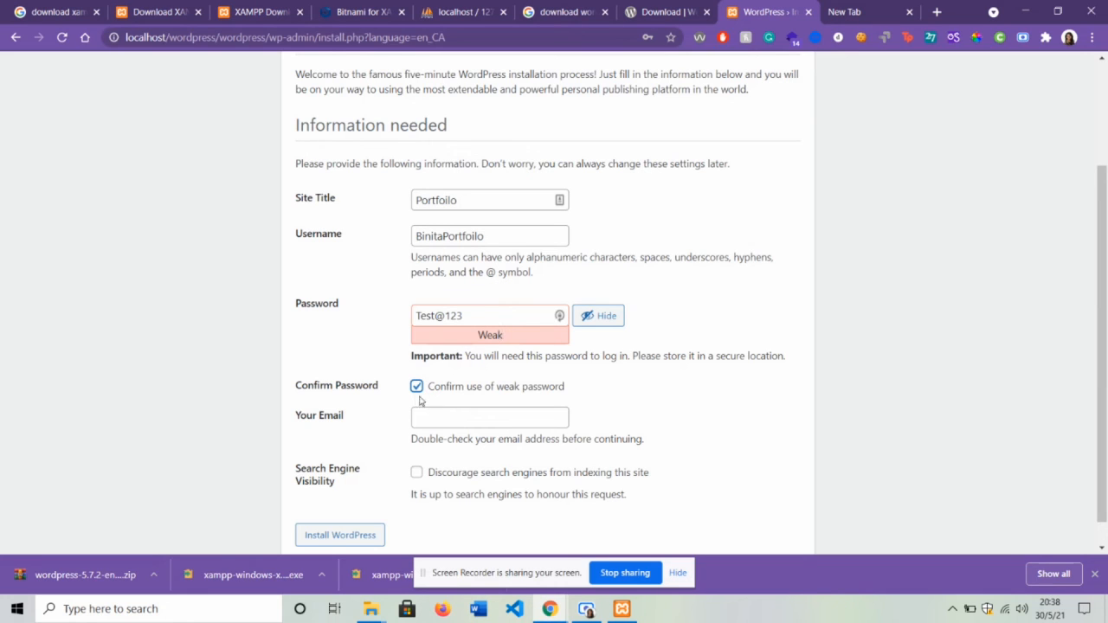
- Fill the admin e-mail from a saved suggestion and keep search engine indexing allowed
scroll(528, 396, down, 1)
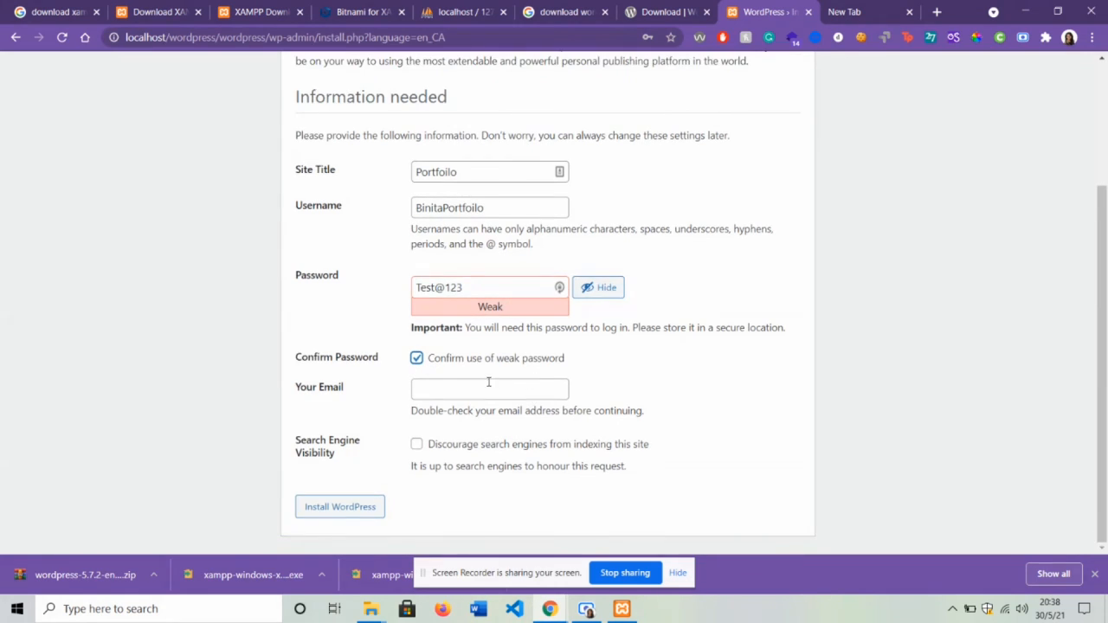
click(487, 386)
click(477, 415)
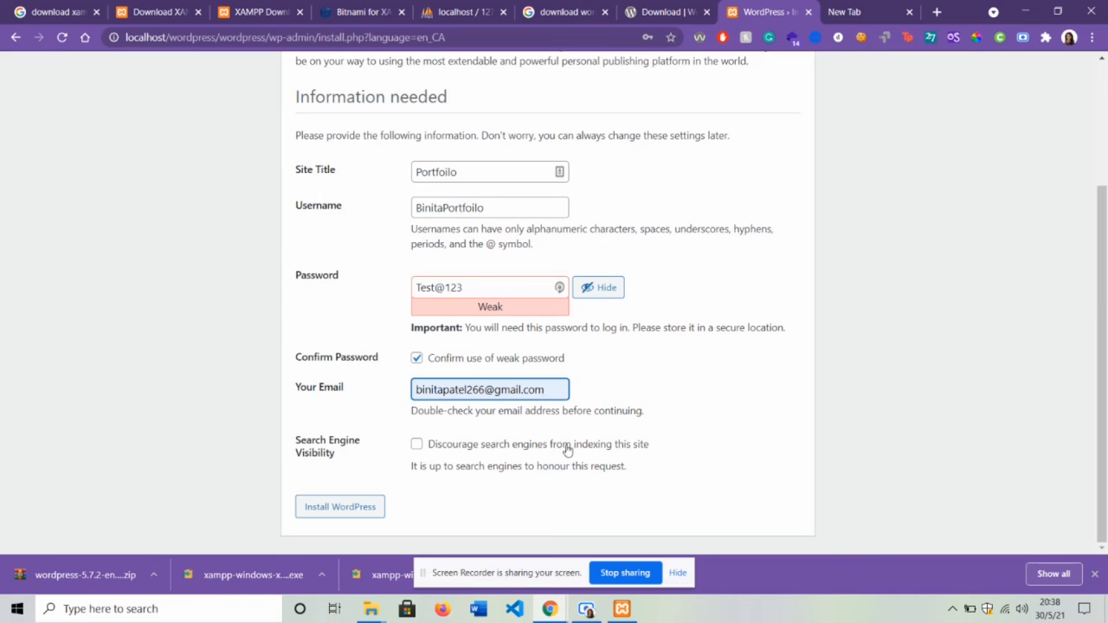
click(418, 447)
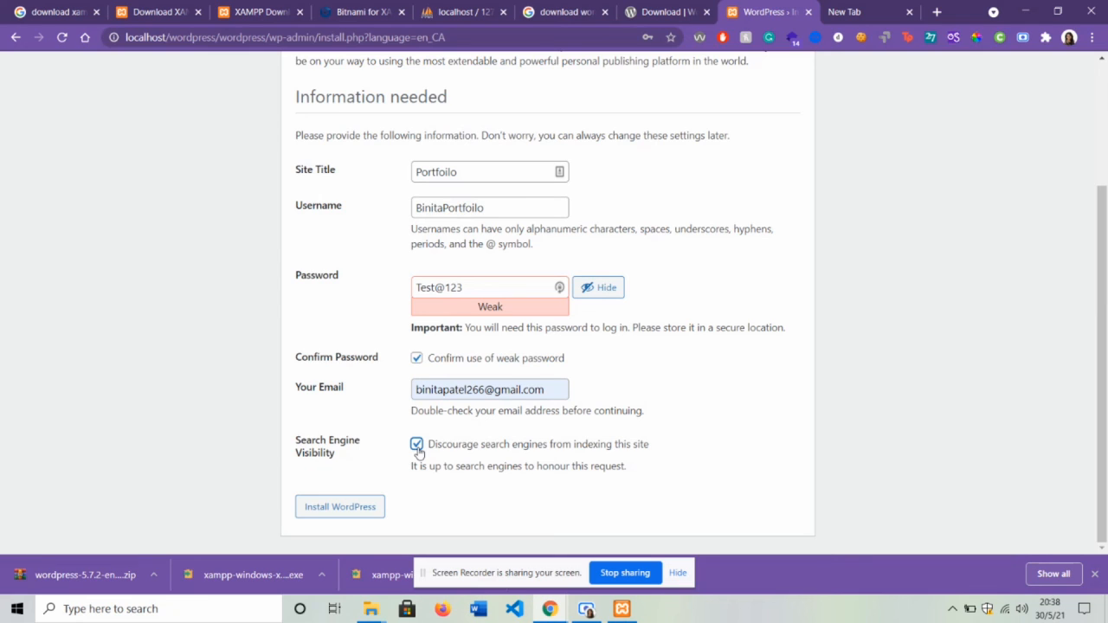
click(417, 447)
- Install WordPress, dismiss the save-password offer, and go to the login page
click(360, 510)
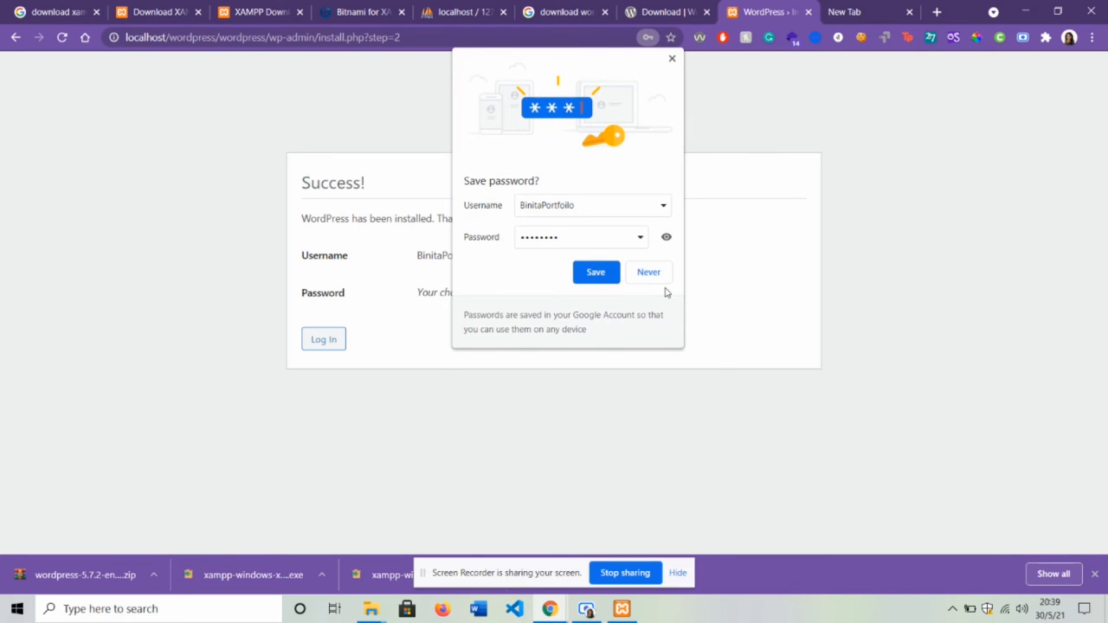
click(672, 58)
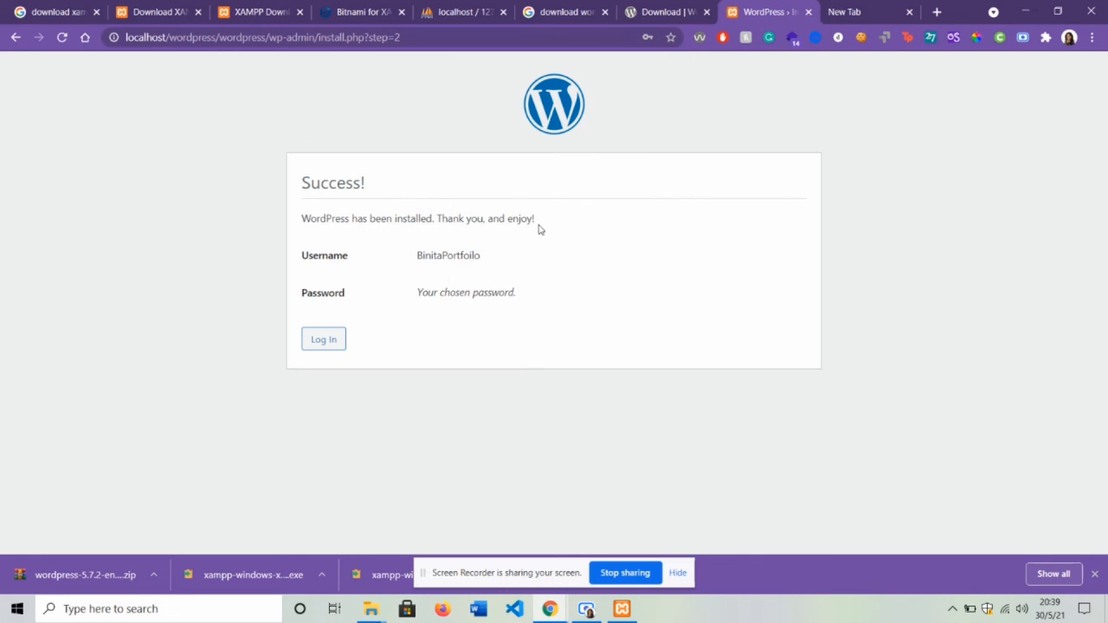
click(334, 339)
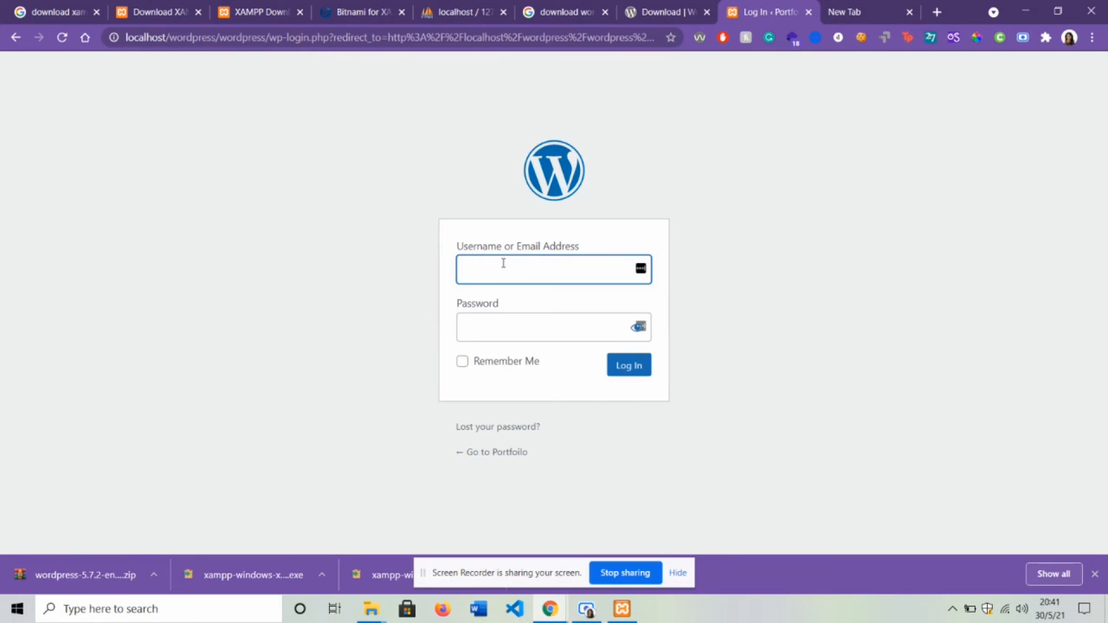
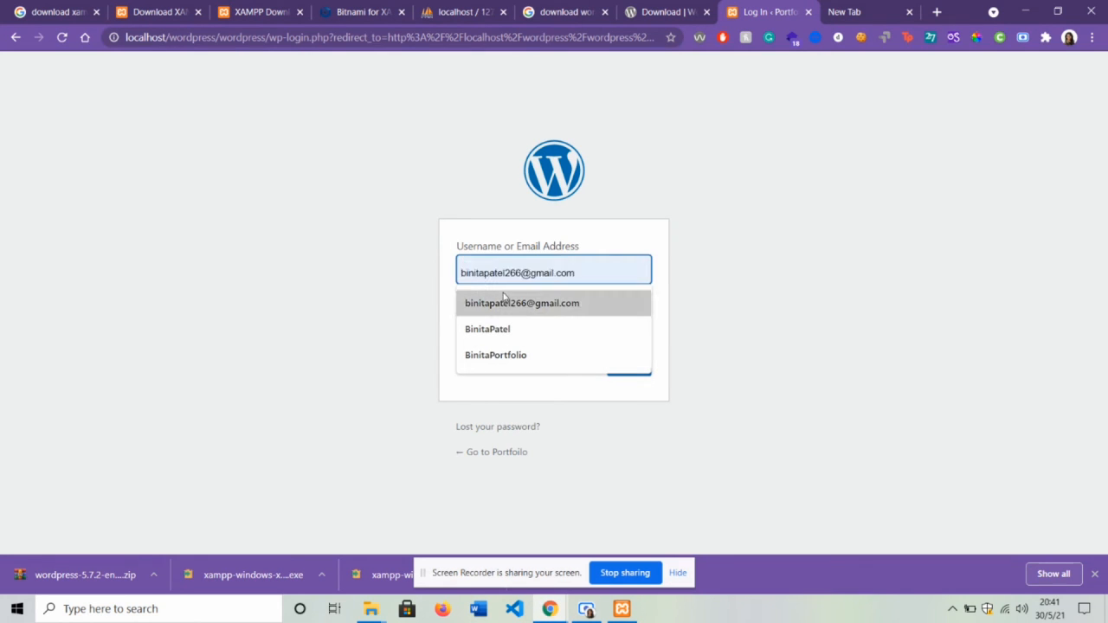
- Log in with the saved admin e-mail and password, dismiss the save-password offer, and scroll the Dashboard
click(503, 300)
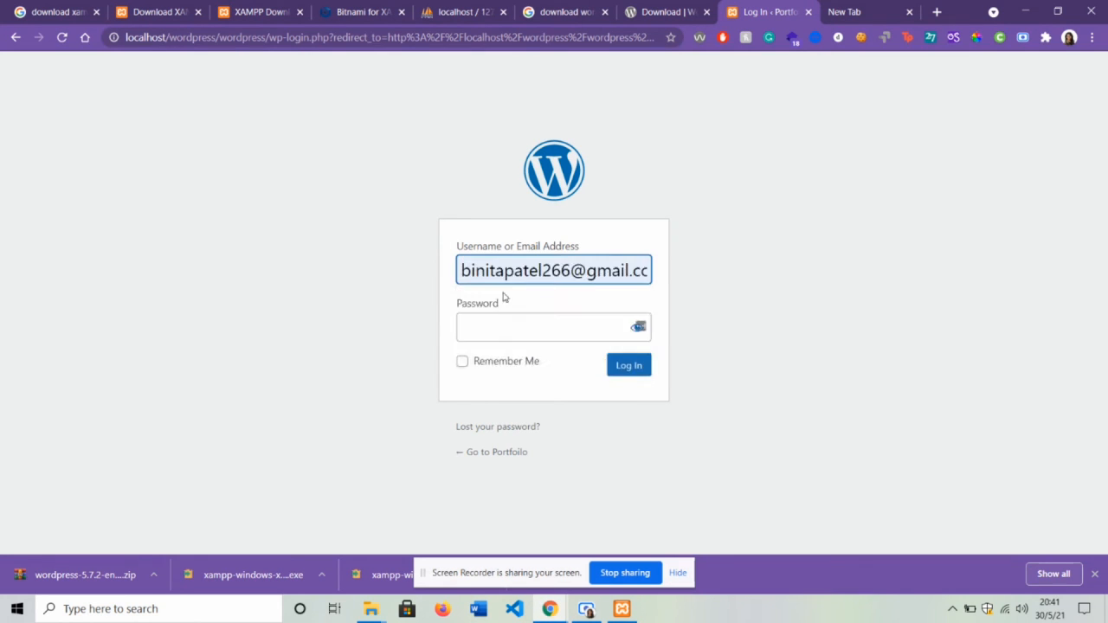
click(496, 324)
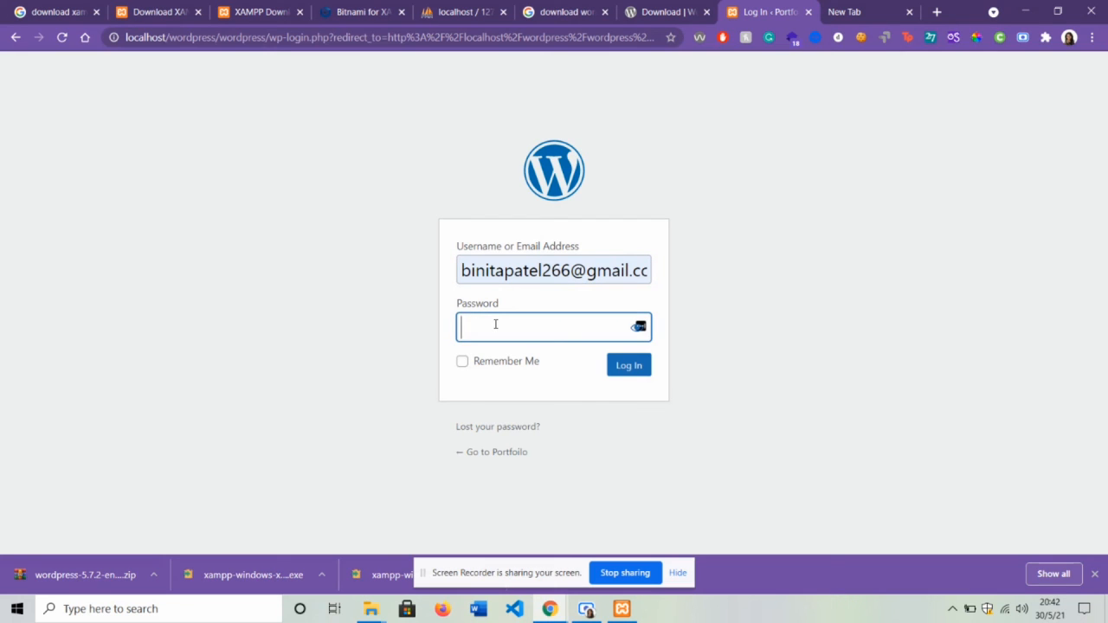
text(********)
key(Return)
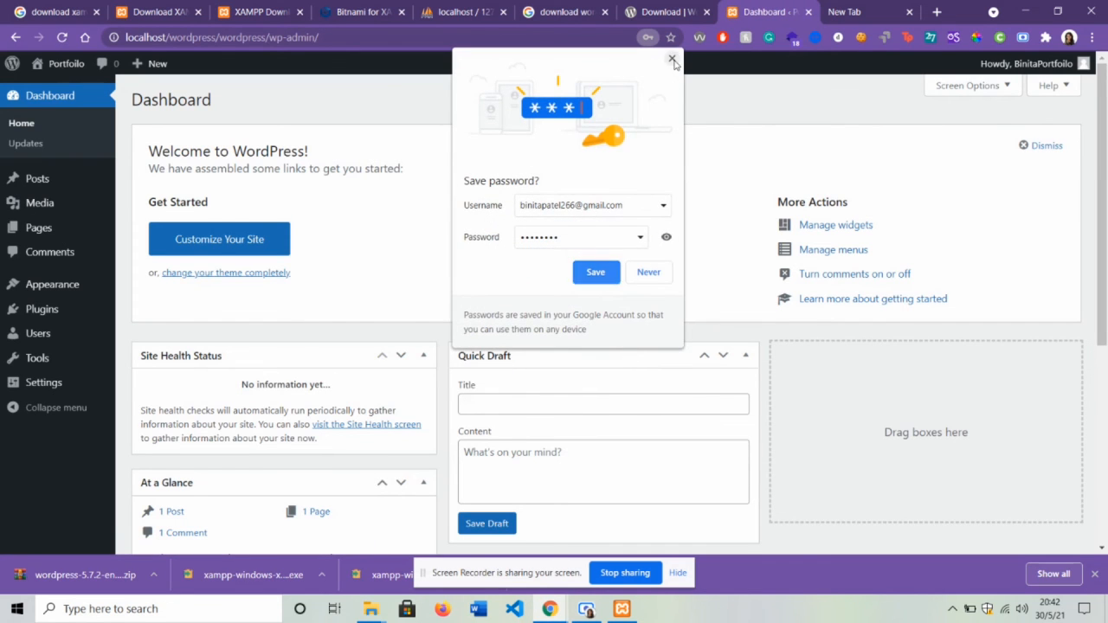
click(673, 59)
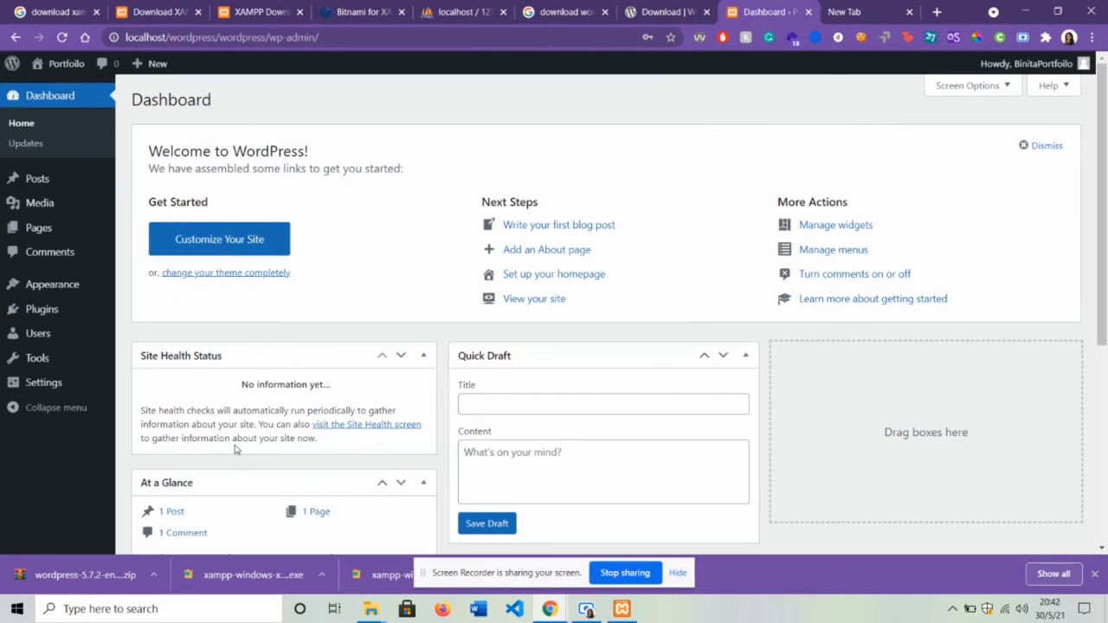
scroll(234, 448, down, 4)
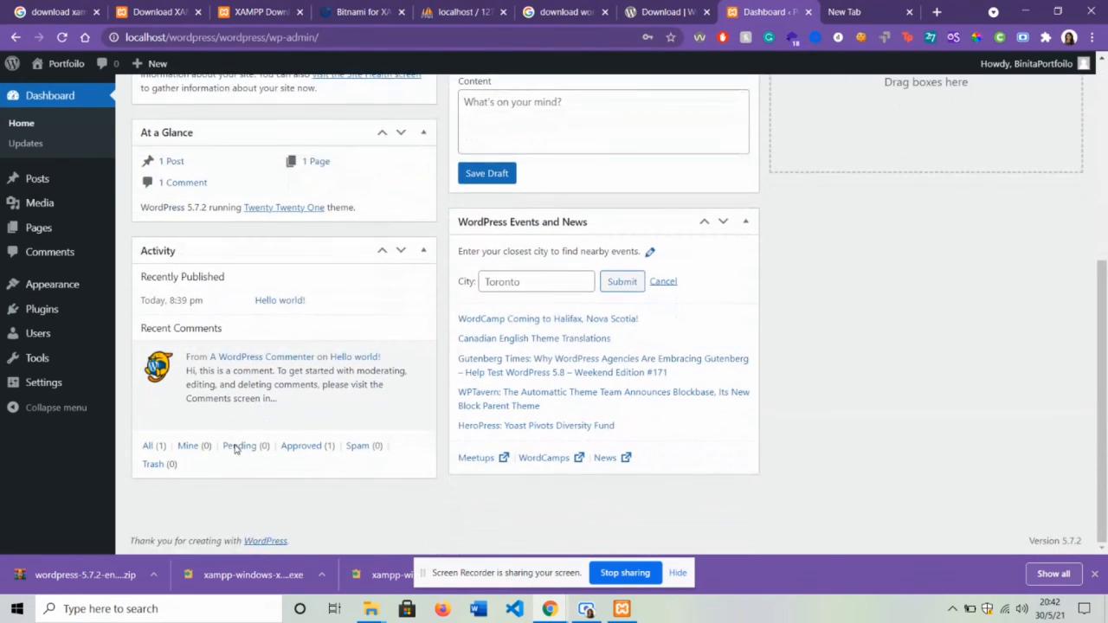